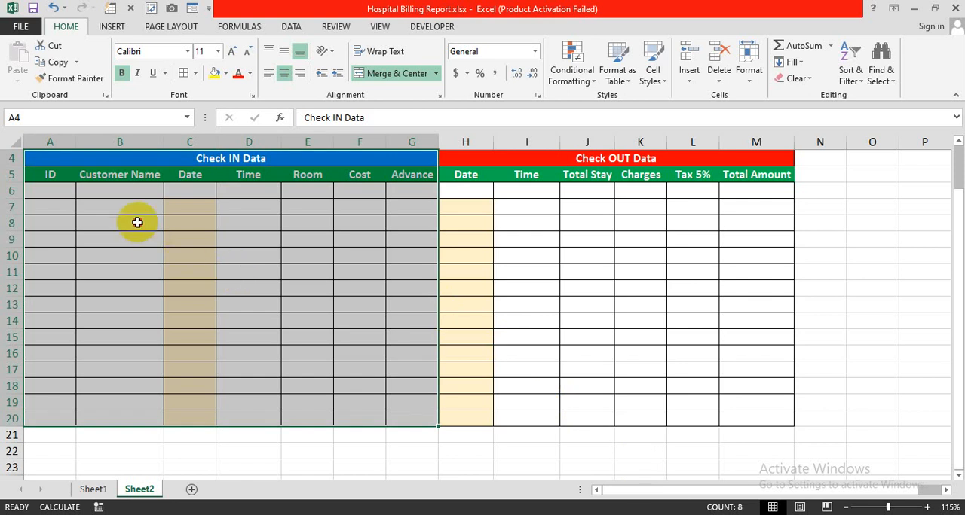
Review the Check IN Data and Check OUT Data sections of the billing table
{"action": "left_click", "coordinate": [137, 223]}
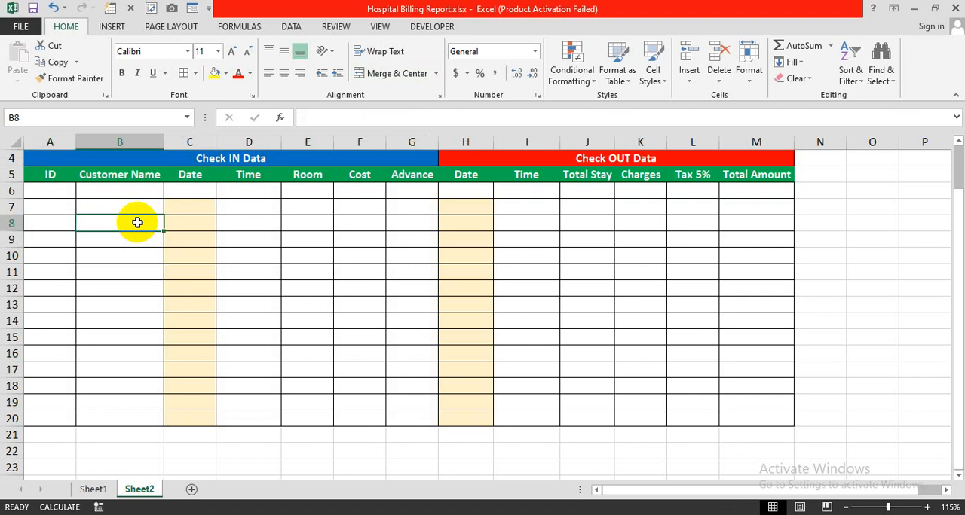
{"action": "left_click_drag", "start_coordinate": [52, 157], "coordinate": [218, 420]}
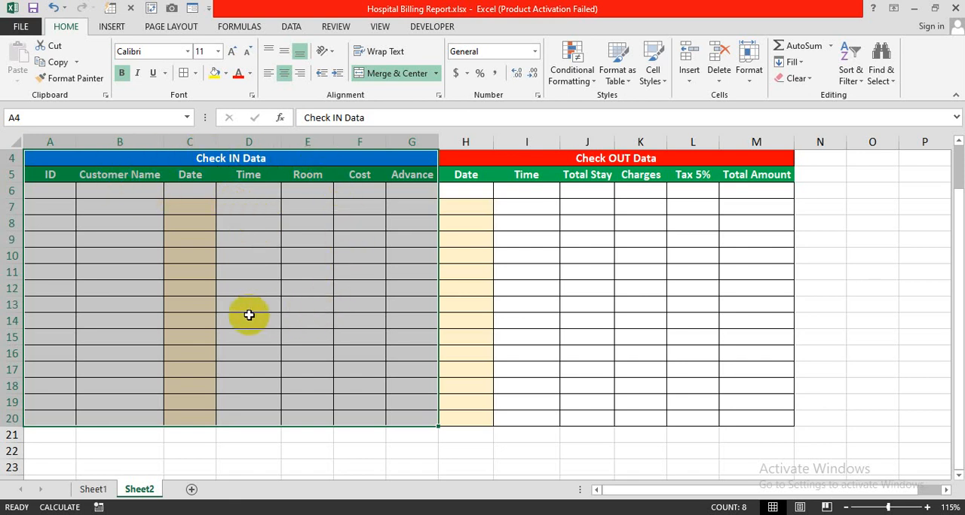
{"action": "left_click_drag", "start_coordinate": [458, 158], "coordinate": [656, 409]}
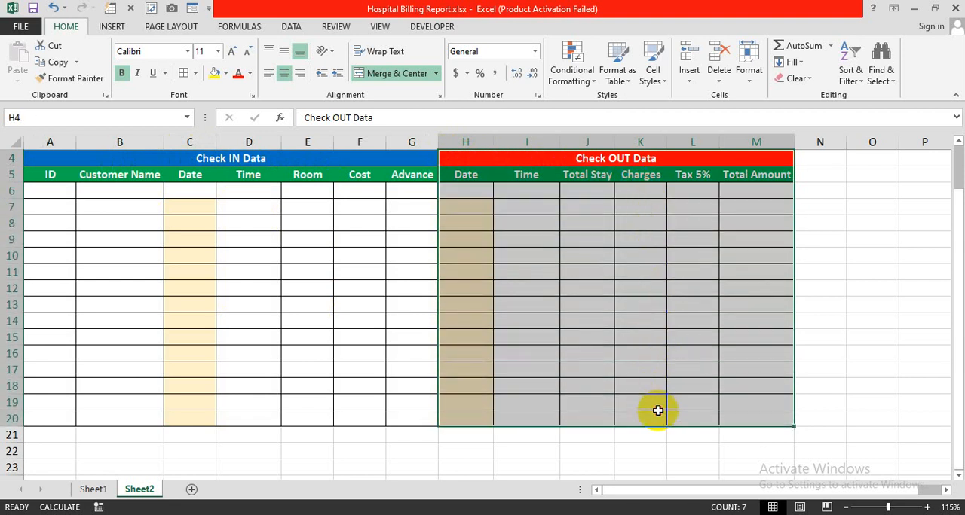
{"action": "left_click_drag", "start_coordinate": [97, 156], "coordinate": [431, 174]}
{"action": "left_click_drag", "start_coordinate": [351, 157], "coordinate": [319, 340]}
{"action": "left_click_drag", "start_coordinate": [470, 160], "coordinate": [504, 354]}
{"action": "left_click", "coordinate": [139, 235]}
Fill in ID 1 and the customer's name in row 6 of the Check IN Data section
{"action": "left_click", "coordinate": [62, 194]}
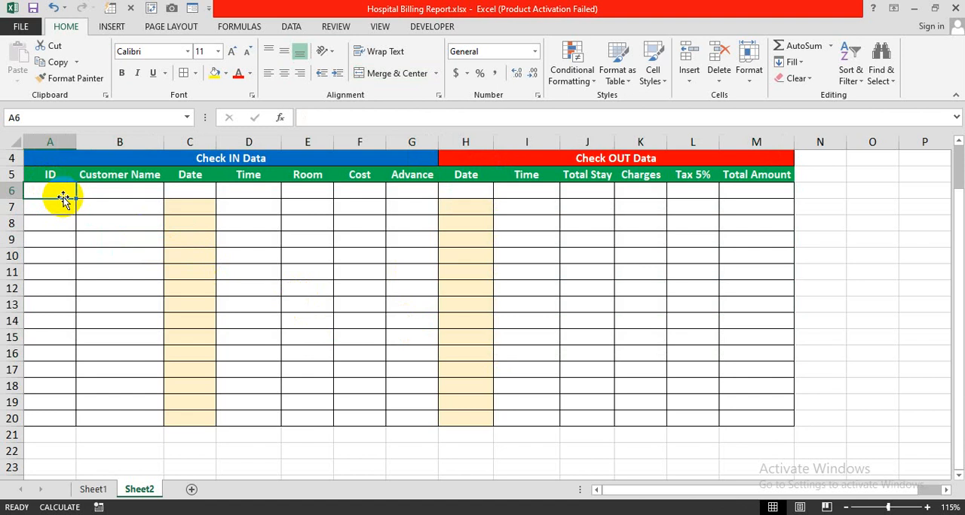
{"action": "type", "text": "1"}
{"action": "key", "text": "Return"}
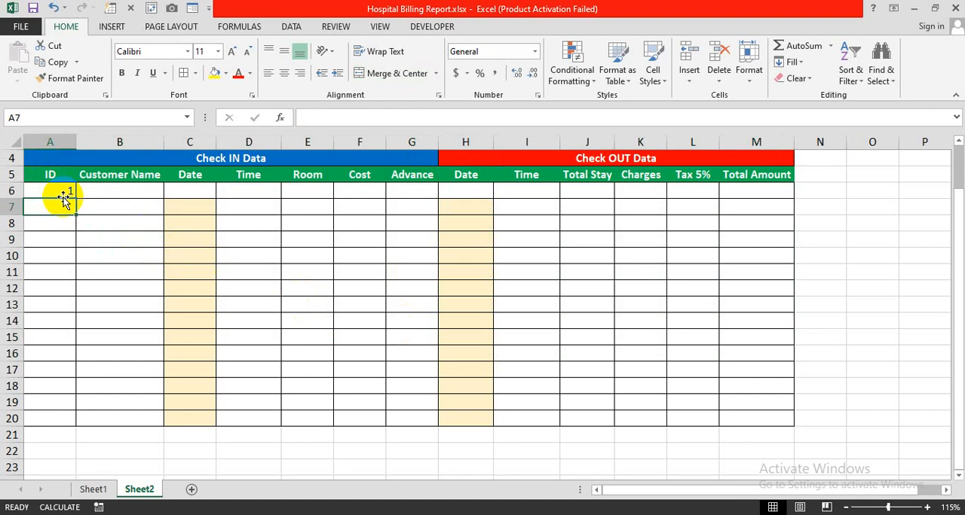
{"action": "left_click", "coordinate": [98, 193]}
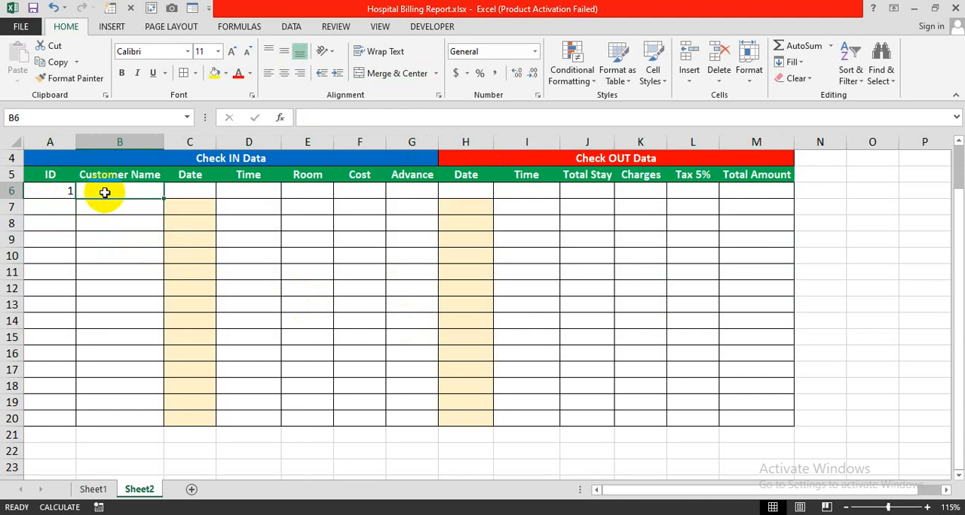
{"action": "type", "text": "Salman"}
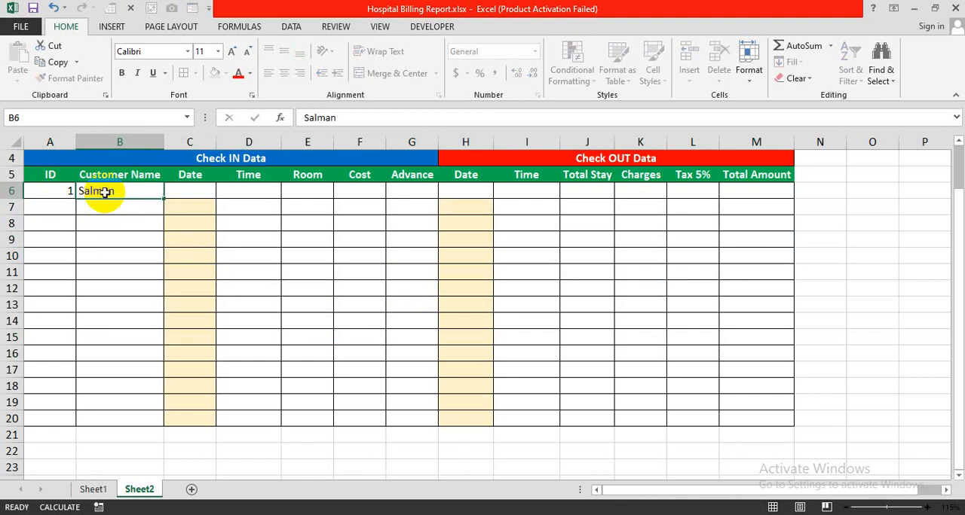
{"action": "key", "text": "Tab"}
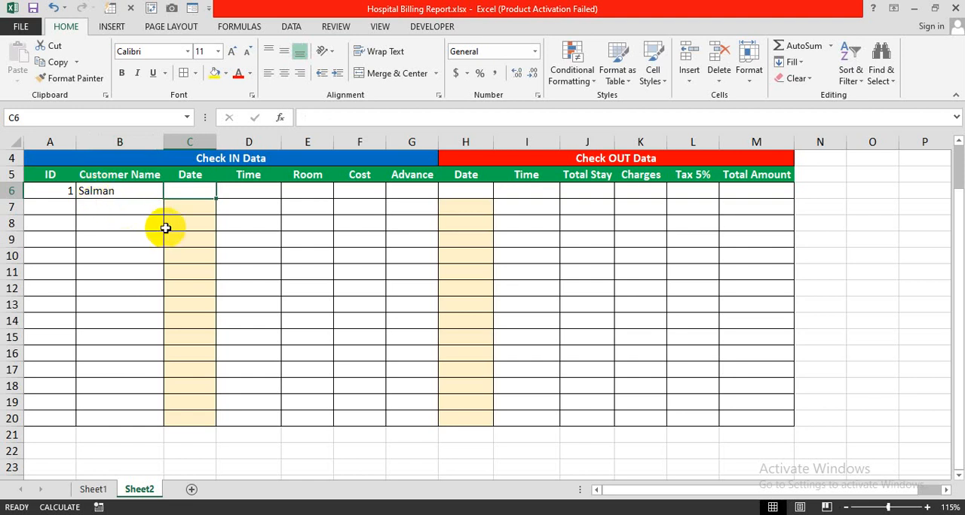
Enter the check-in date 1-Feb-24 in cell C6
{"action": "type", "text": "1-F"}
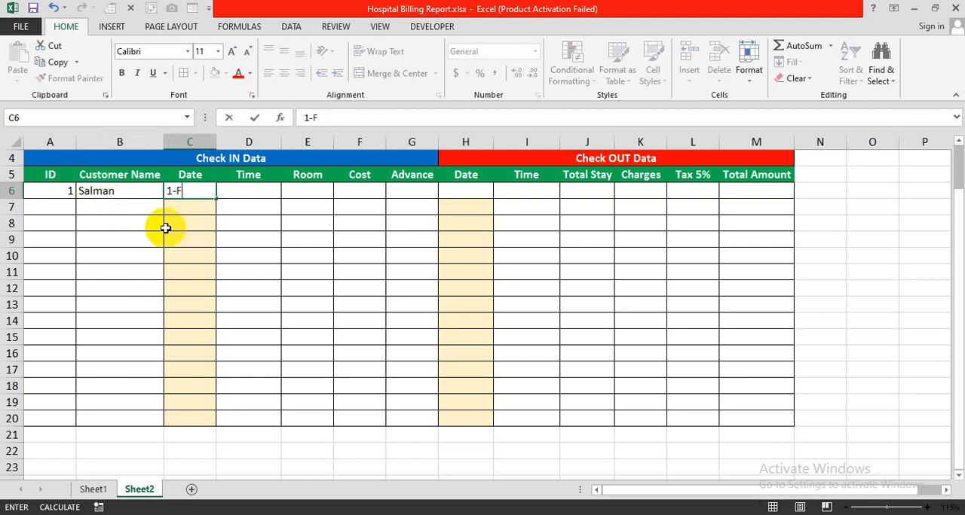
{"action": "type", "text": "eb-202"}
{"action": "key", "text": "BackSpace"}
{"action": "type", "text": "4"}
{"action": "key", "text": "Return"}
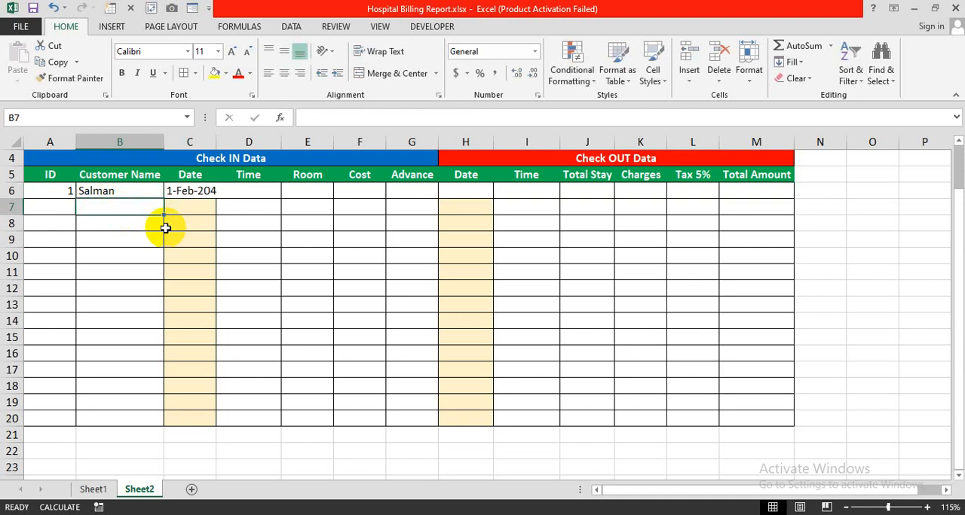
{"action": "double_click", "coordinate": [197, 191]}
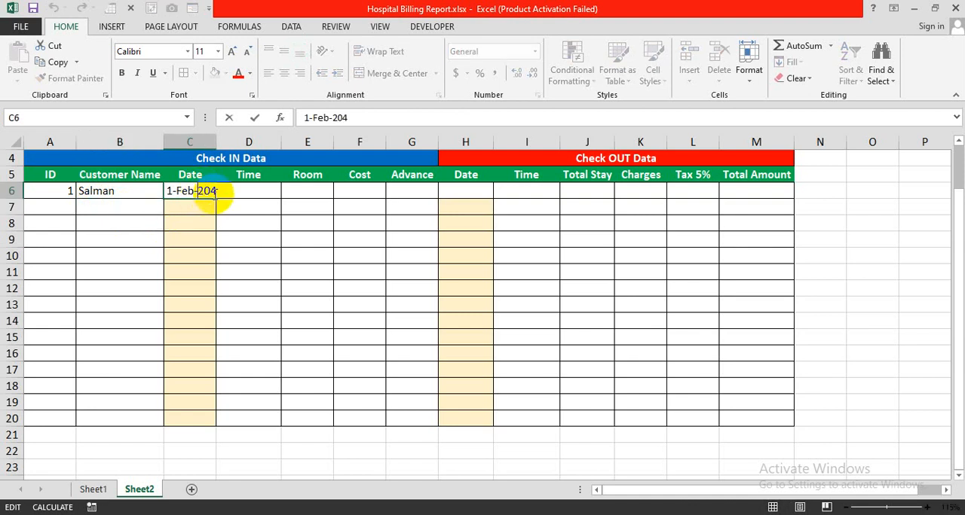
{"action": "key", "text": "BackSpace"}
{"action": "key", "text": "BackSpace"}
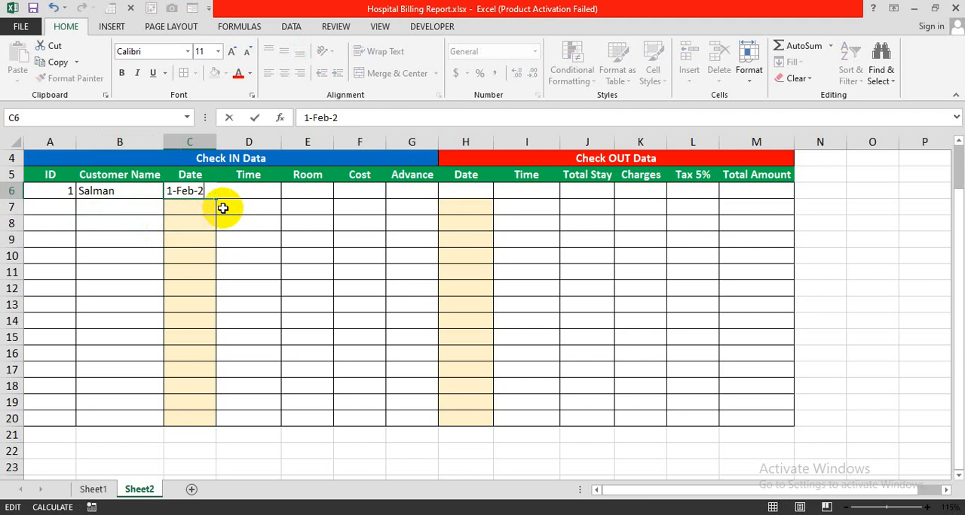
{"action": "type", "text": "4"}
{"action": "key", "text": "Return"}
{"action": "left_click", "coordinate": [254, 193]}
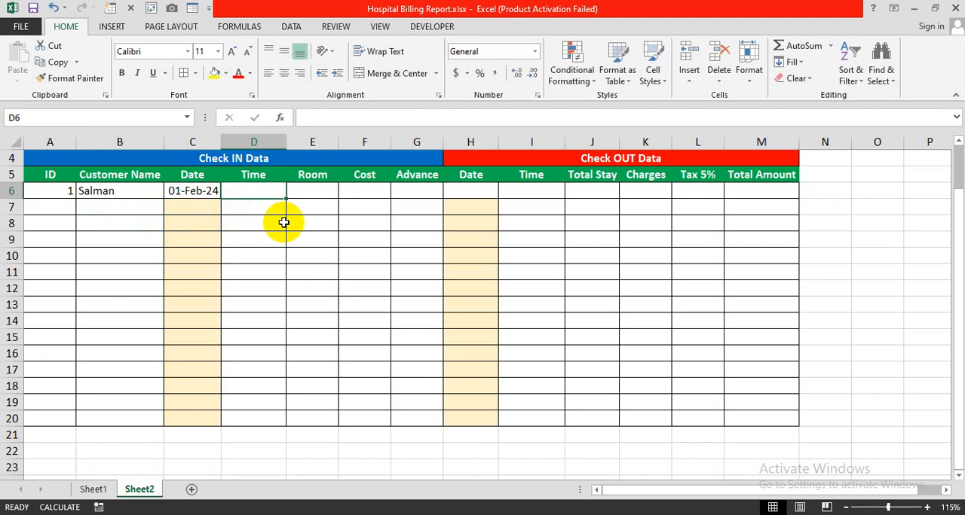
{"action": "left_click_drag", "start_coordinate": [43, 190], "coordinate": [175, 193]}
{"action": "left_click", "coordinate": [206, 255]}
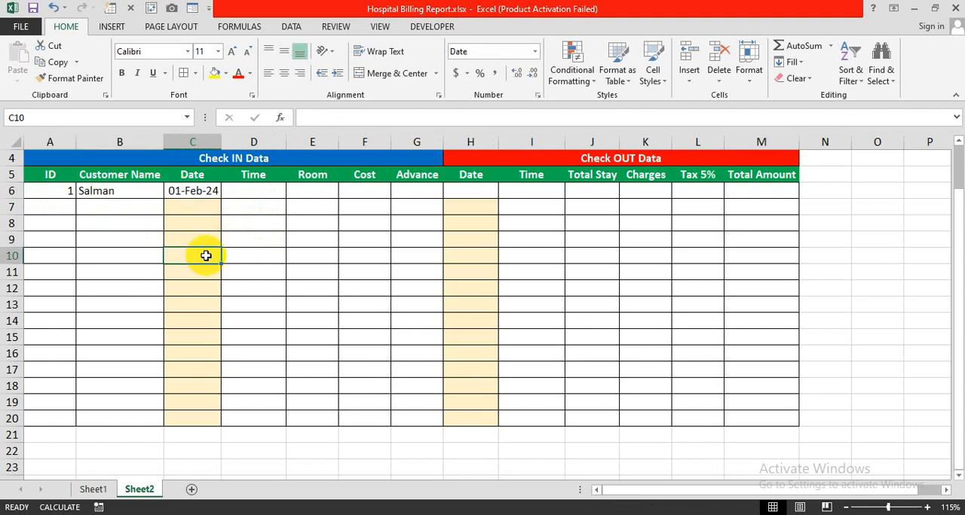
{"action": "left_click", "coordinate": [132, 194]}
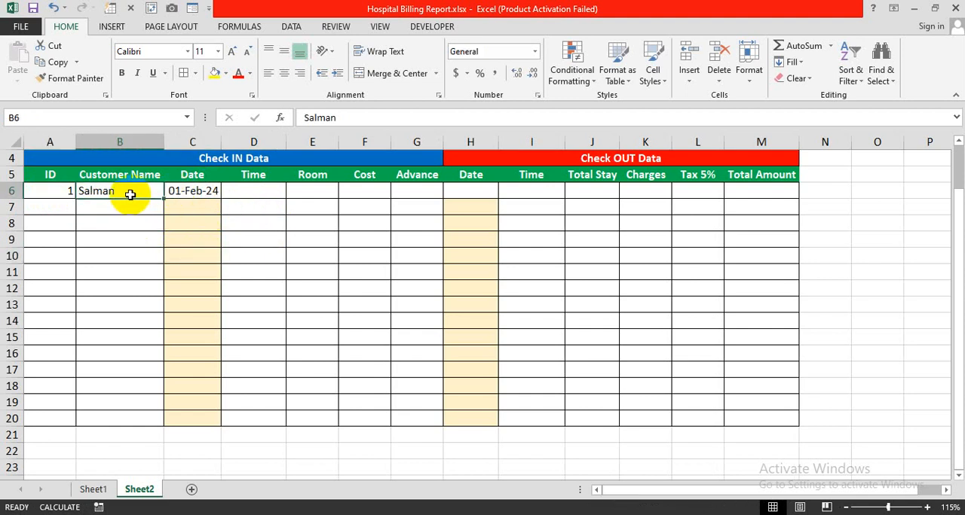
{"action": "left_click_drag", "start_coordinate": [130, 194], "coordinate": [244, 195]}
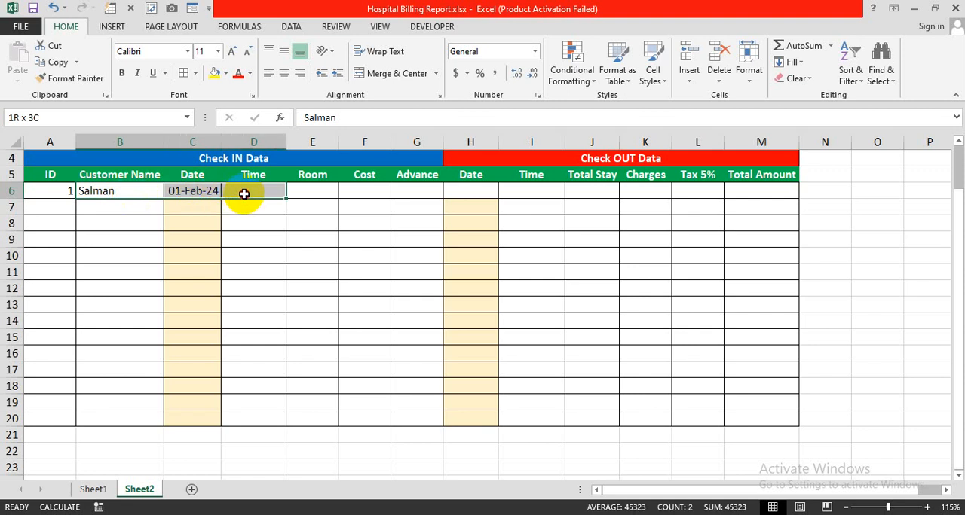
{"action": "left_click_drag", "start_coordinate": [244, 195], "coordinate": [246, 198]}
Begin an IF formula in the check-in Time cell D6 with the logical test C6<>""
{"action": "left_click", "coordinate": [254, 196]}
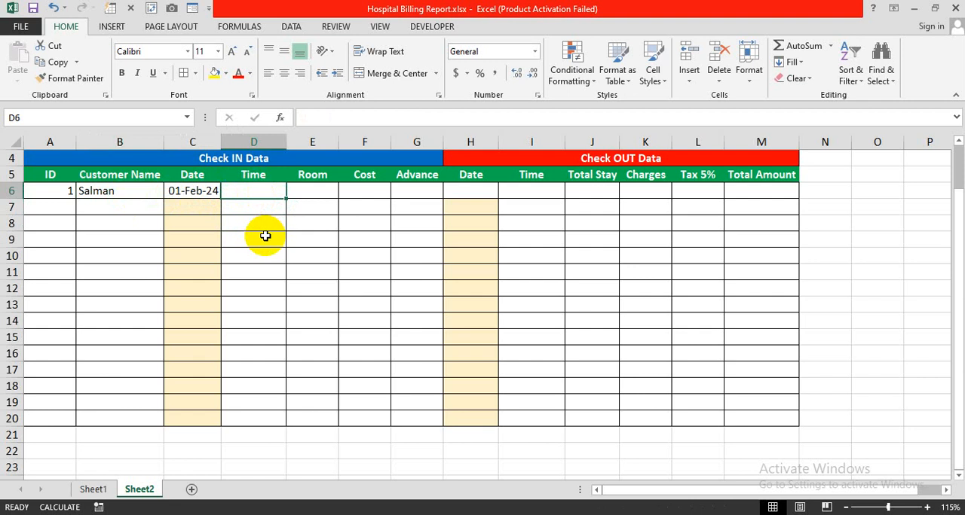
{"action": "type", "text": "="}
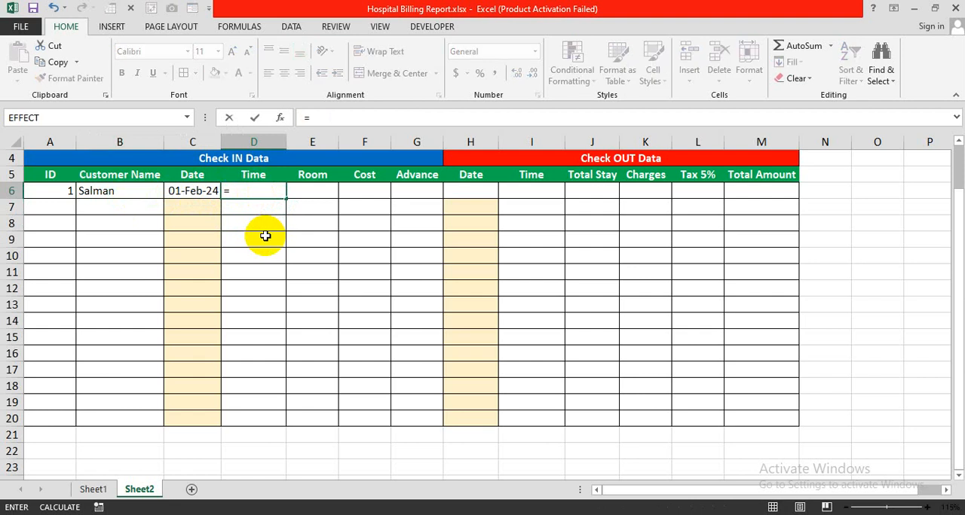
{"action": "type", "text": "if"}
{"action": "key", "text": "Tab"}
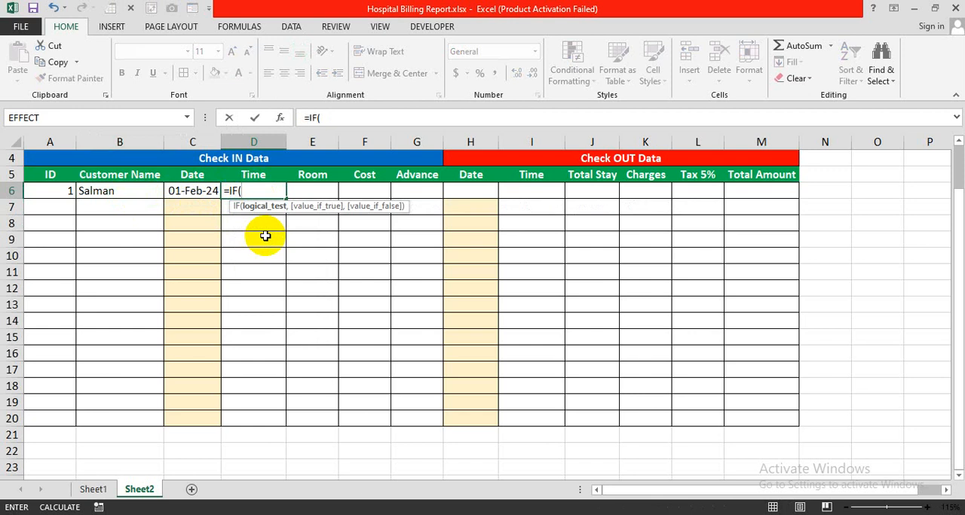
{"action": "left_click", "coordinate": [198, 191]}
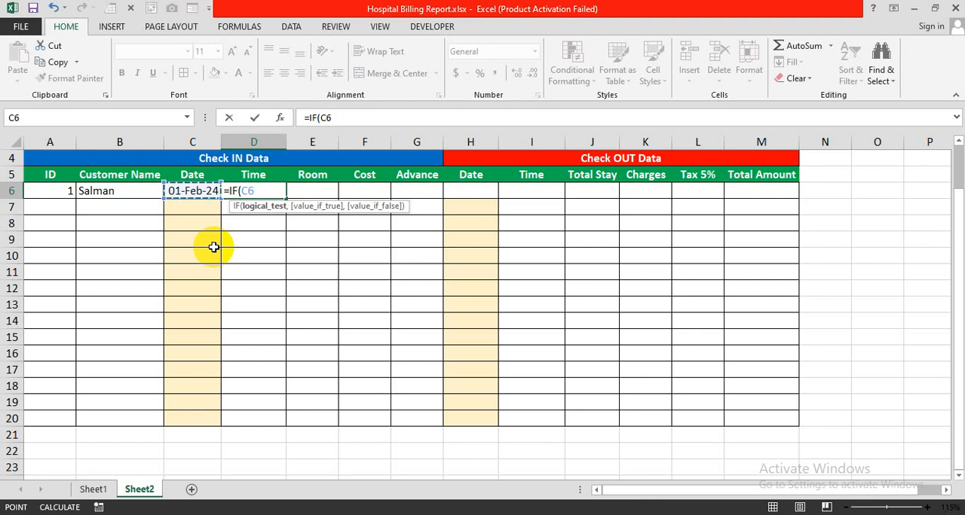
{"action": "type", "text": "<>\"\","}
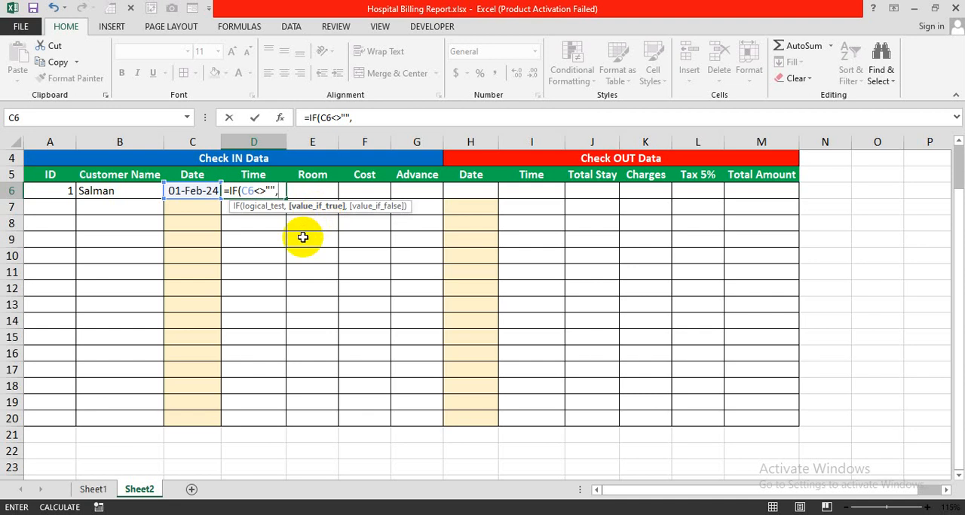
Nest a second IF as the value if true, with the logical test D6=""
{"action": "type", "text": "IF("}
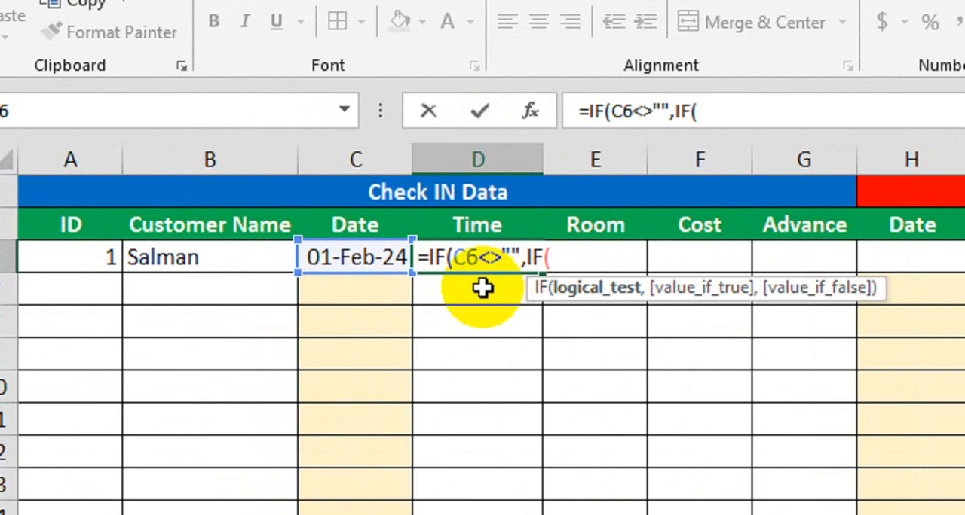
{"action": "left_click", "coordinate": [482, 288]}
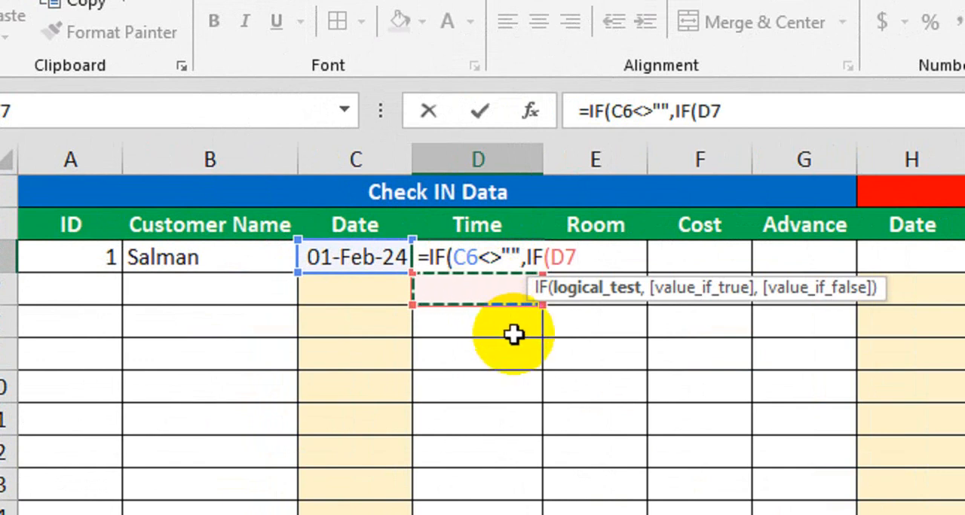
{"action": "key", "text": "Up"}
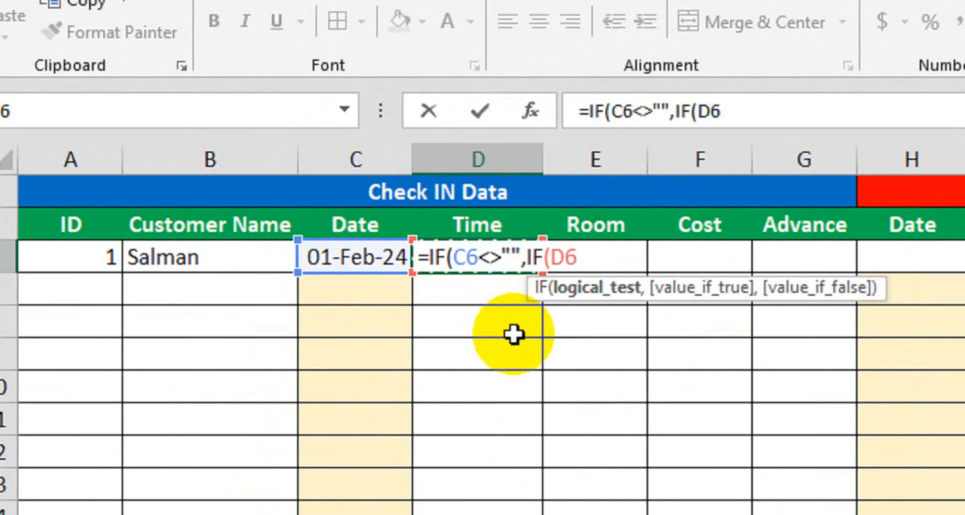
{"action": "type", "text": "=\"\""}
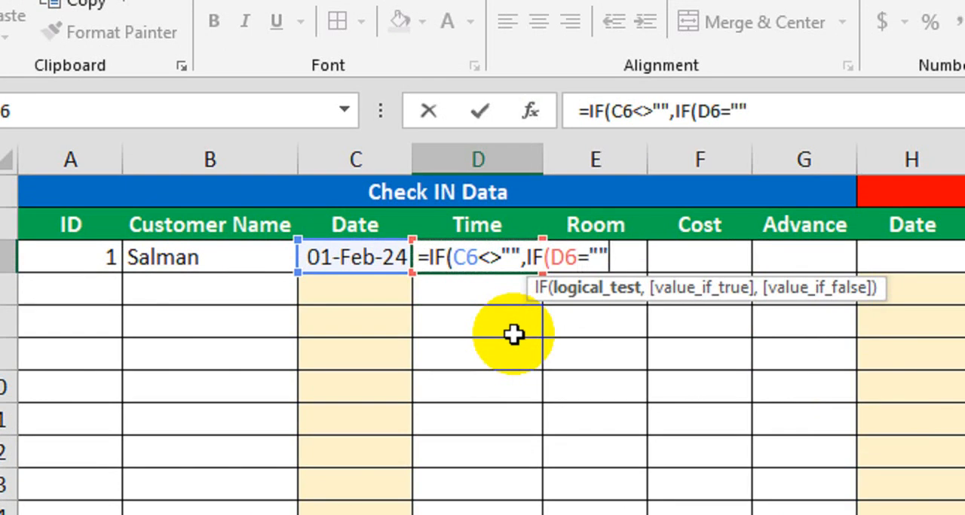
{"action": "type", "text": ","}
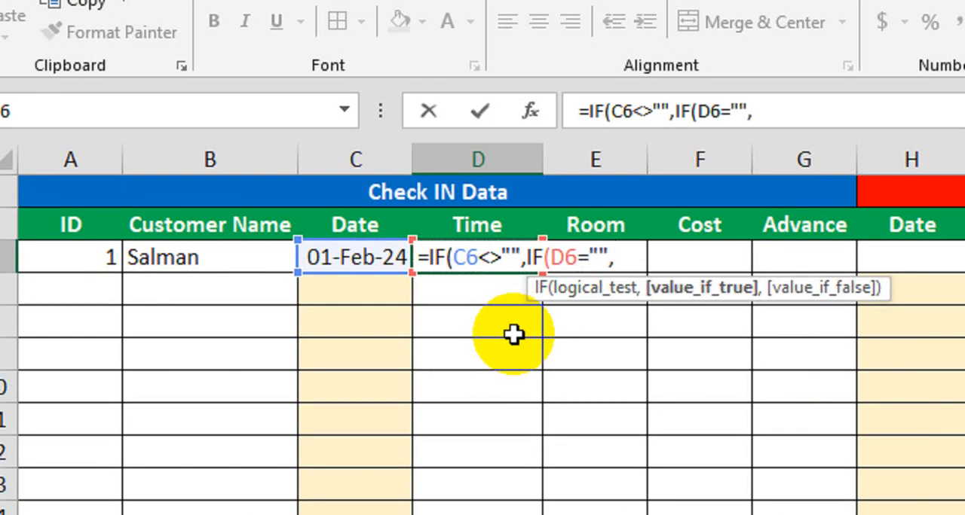
{"action": "type", "text": "N"}
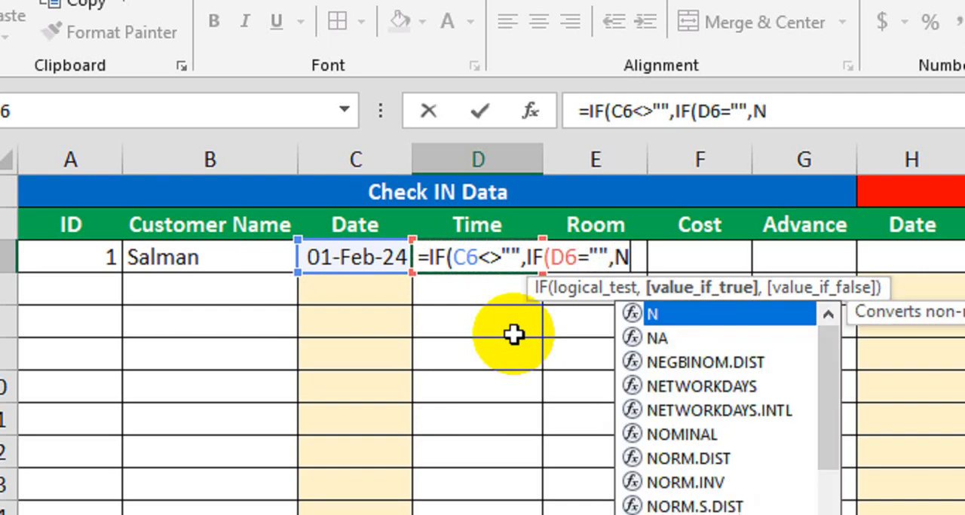
{"action": "type", "text": "ow"}
Complete the D6 formula as =IF(C6<>"",IF(D6="",NOW(),D6),"") and enter it
{"action": "key", "text": "Tab"}
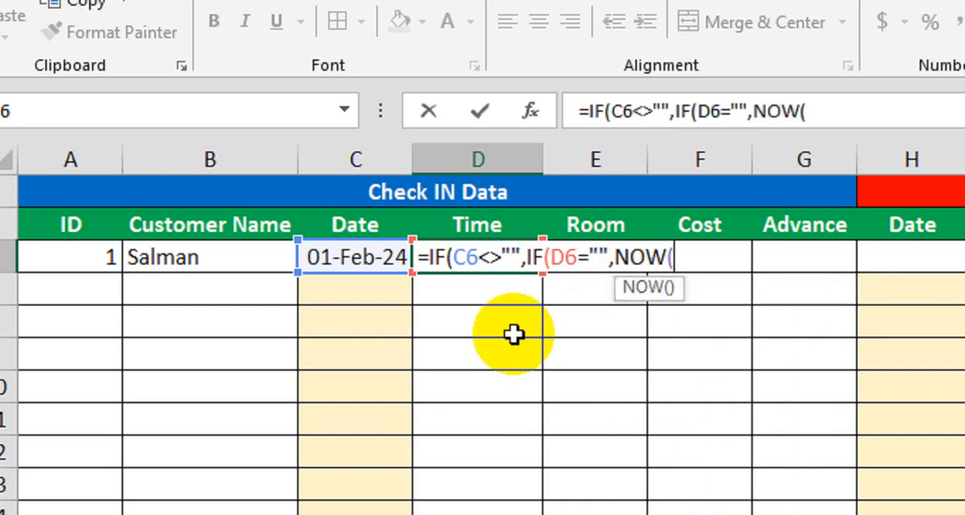
{"action": "type", "text": ")"}
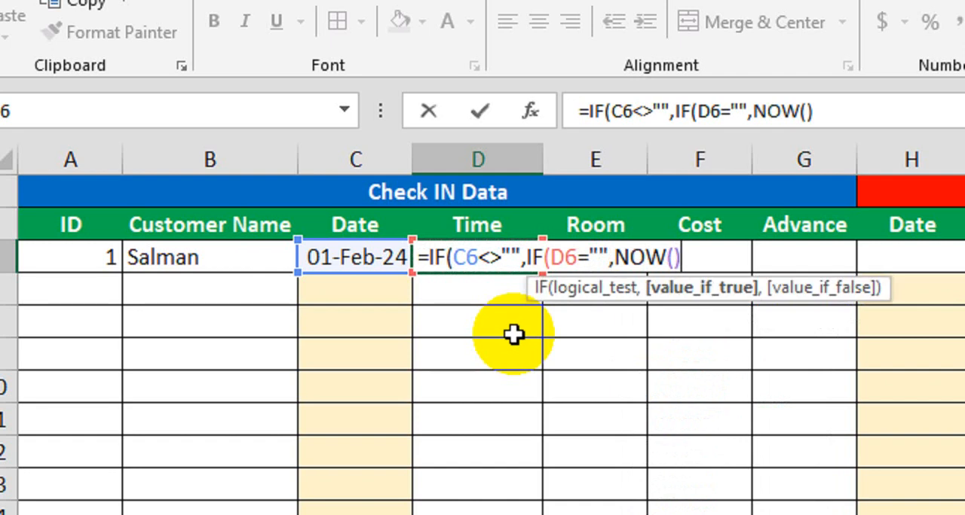
{"action": "type", "text": ","}
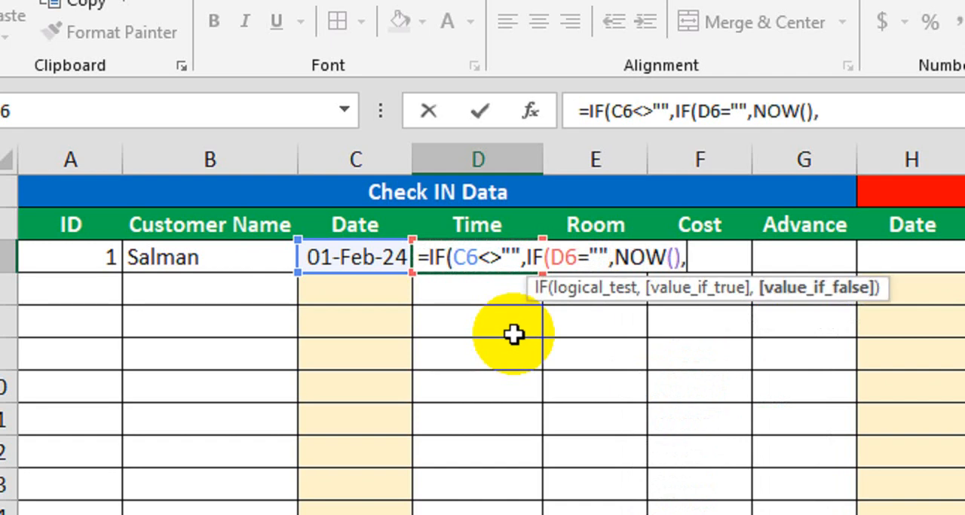
{"action": "type", "text": "D6"}
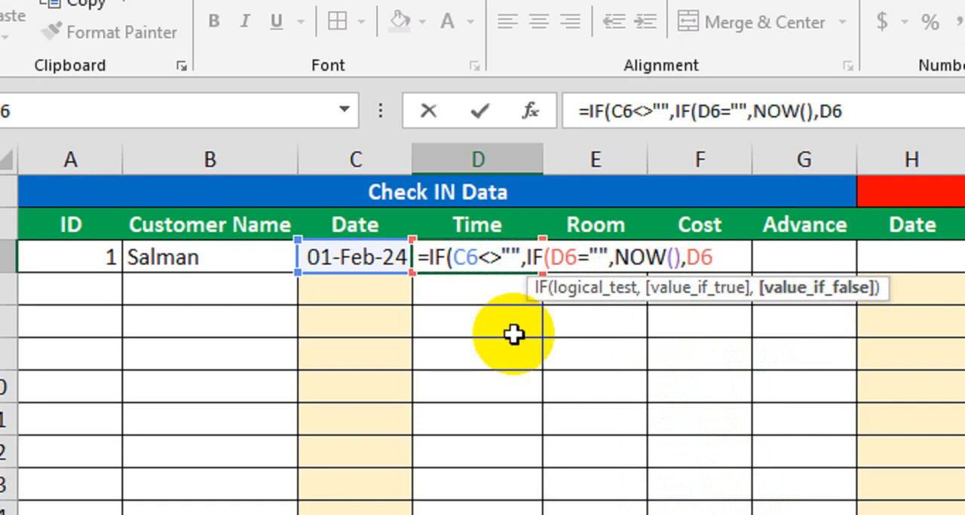
{"action": "type", "text": "),"}
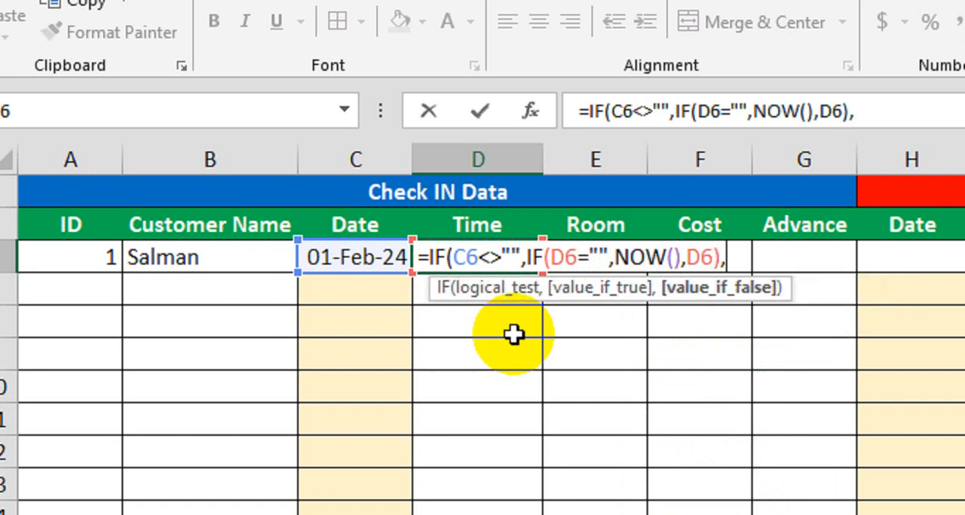
{"action": "type", "text": "\"\")"}
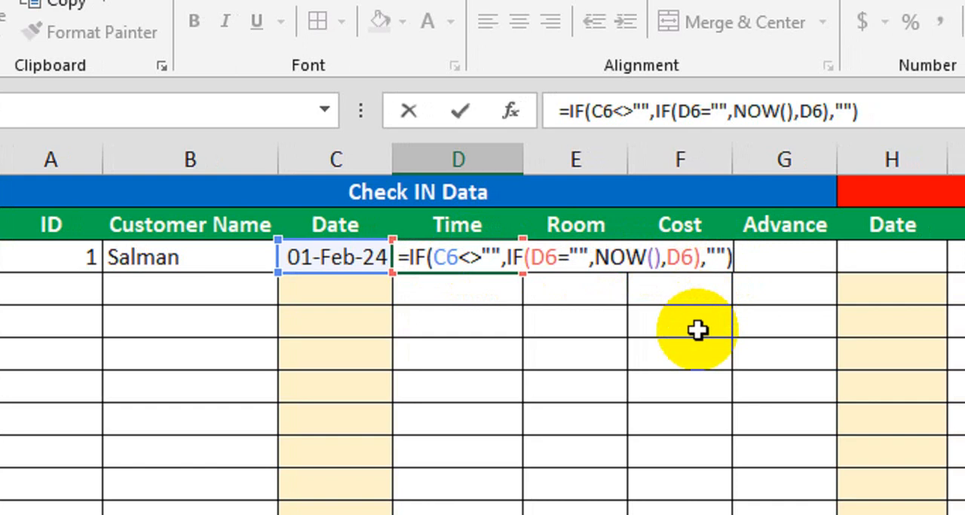
{"action": "key", "text": "Return"}
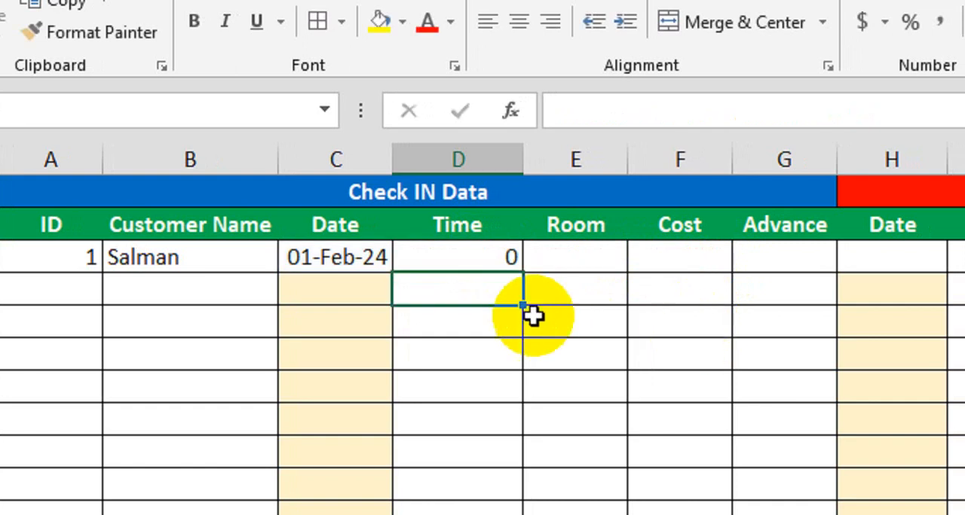
{"action": "left_click_drag", "start_coordinate": [197, 260], "coordinate": [336, 259]}
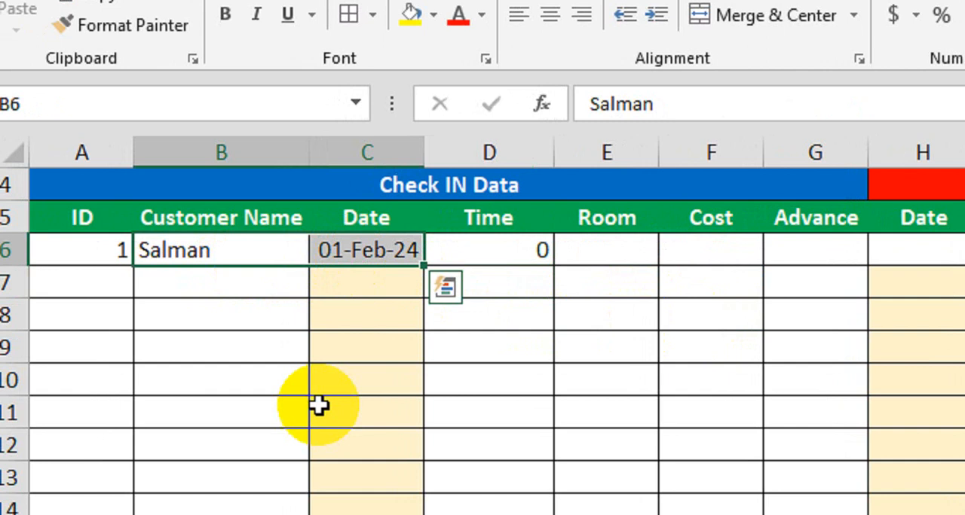
{"action": "left_click", "coordinate": [351, 376]}
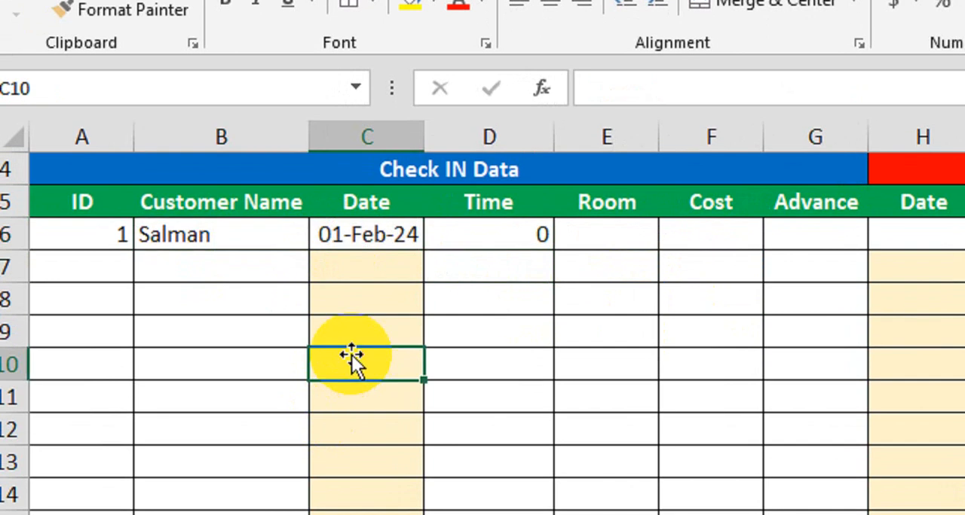
Clear the check-in date in cell C6 and inspect the Time formula in D6
{"action": "left_click", "coordinate": [357, 249]}
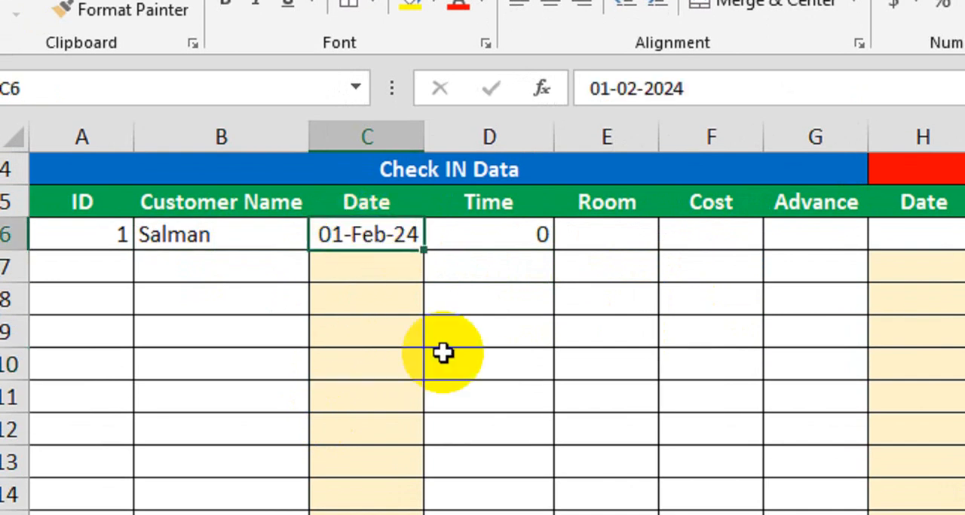
{"action": "key", "text": "Delete"}
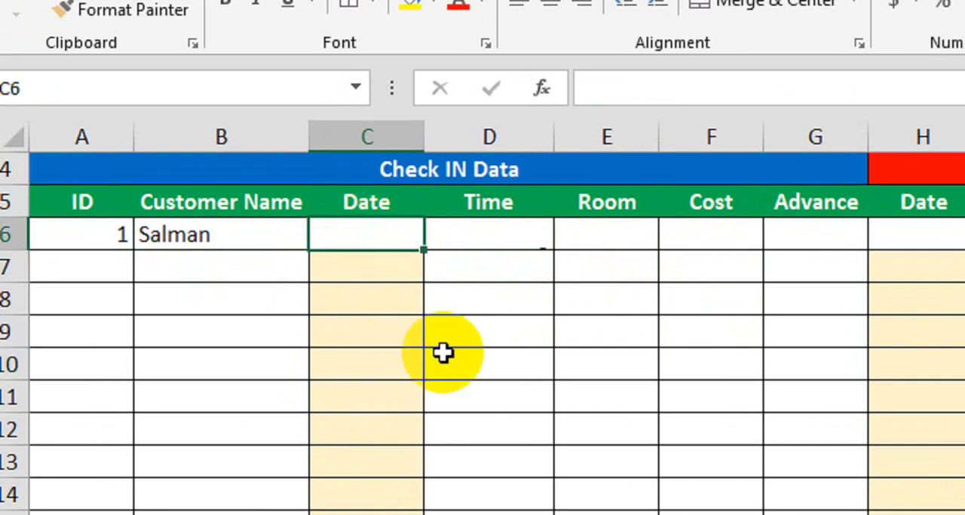
{"action": "left_click", "coordinate": [501, 271]}
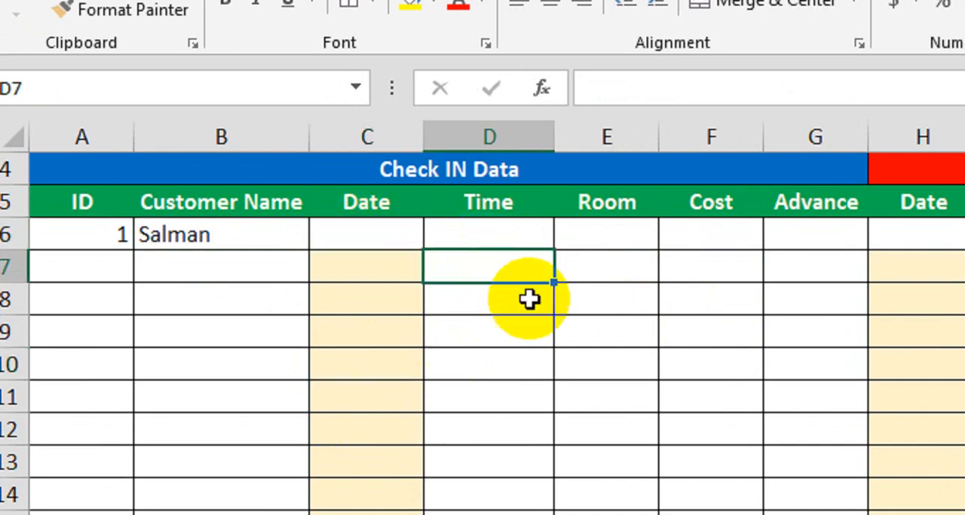
{"action": "left_click", "coordinate": [528, 237]}
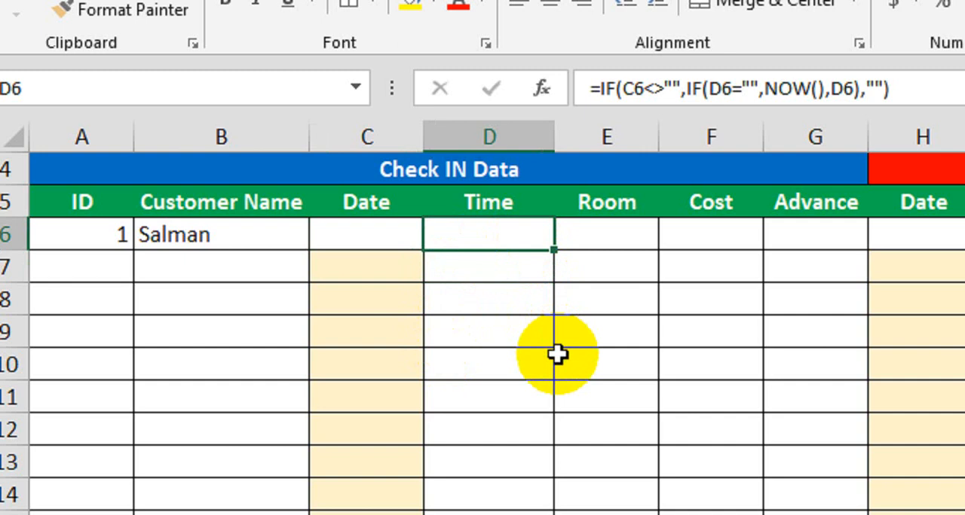
{"action": "left_click", "coordinate": [390, 232]}
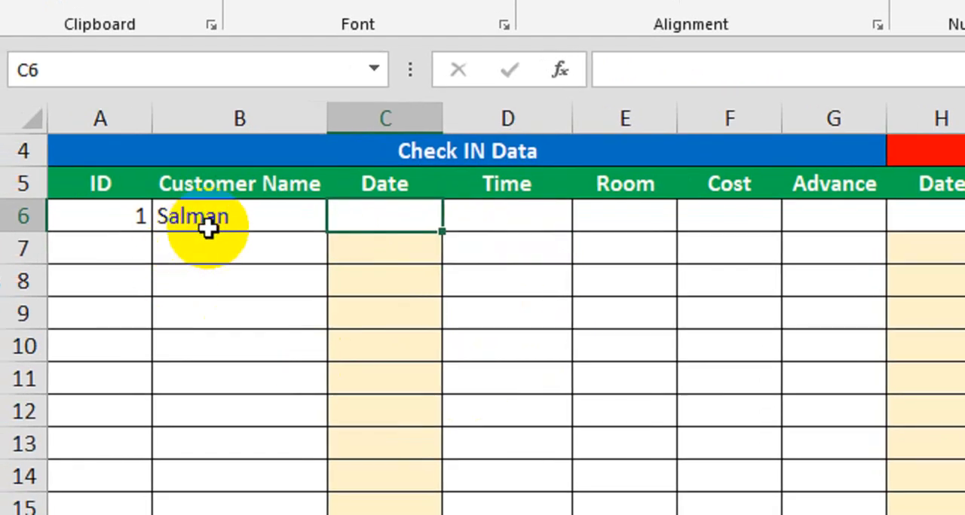
{"action": "left_click", "coordinate": [208, 228]}
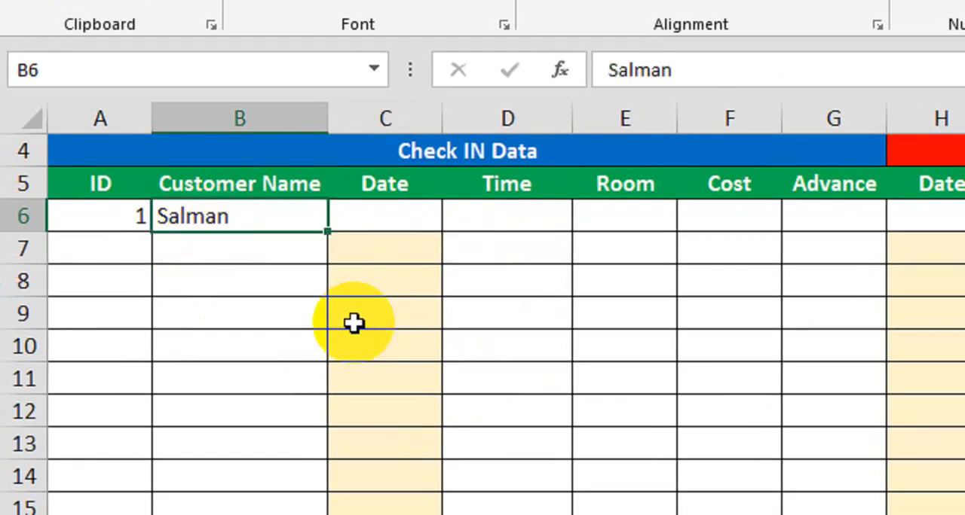
Enter the check-in date 1-Feb-24 in cell C6 again
{"action": "left_click", "coordinate": [379, 215]}
{"action": "type", "text": "1"}
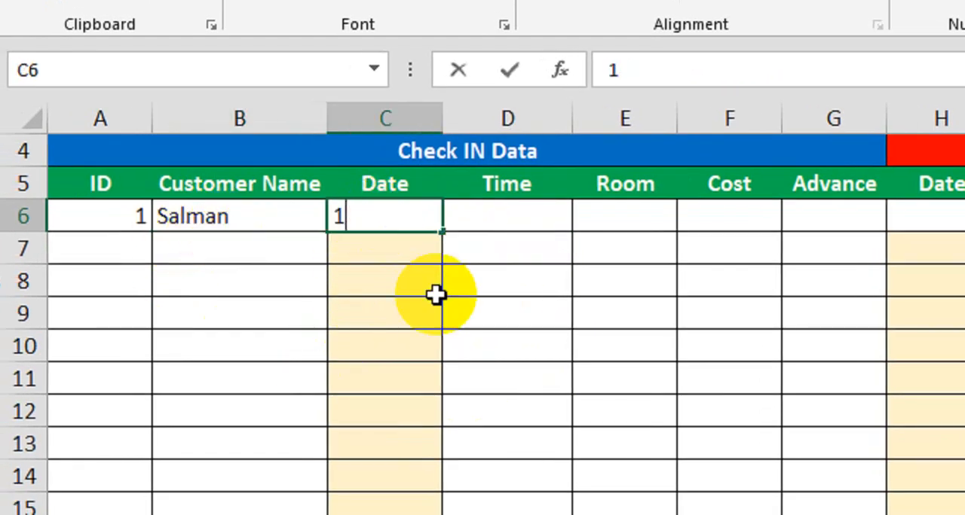
{"action": "type", "text": "-Feb"}
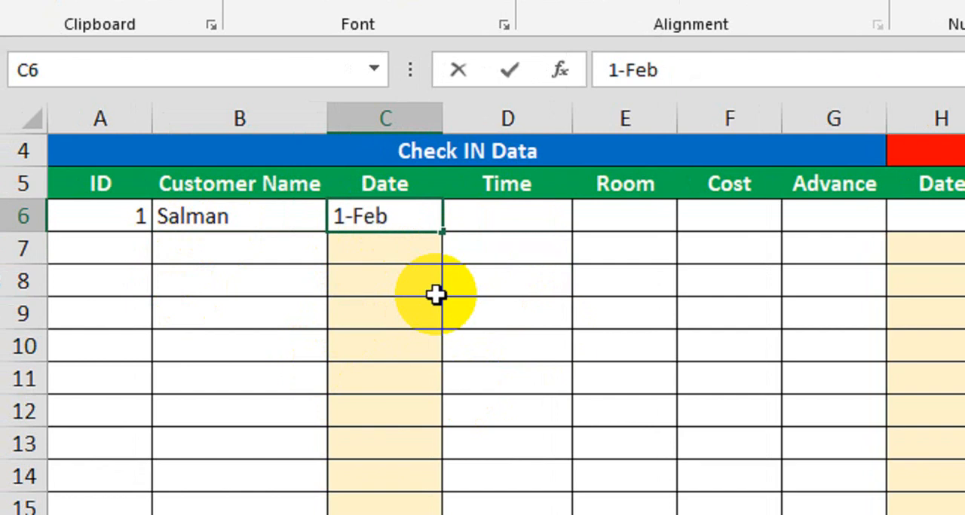
{"action": "type", "text": "-24"}
{"action": "key", "text": "Return"}
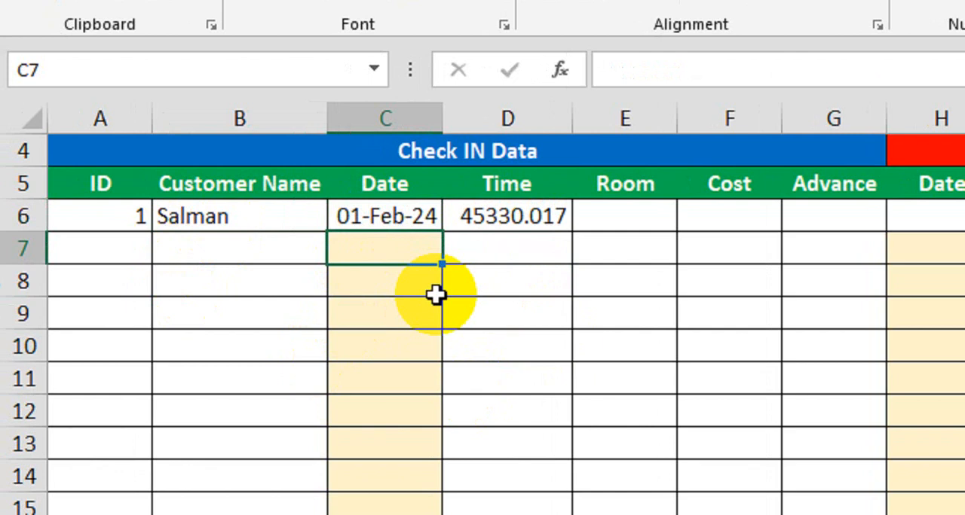
Format the check-in Time cells from D6 downward with the Time category and the 13:30:55 type
{"action": "left_click", "coordinate": [549, 222]}
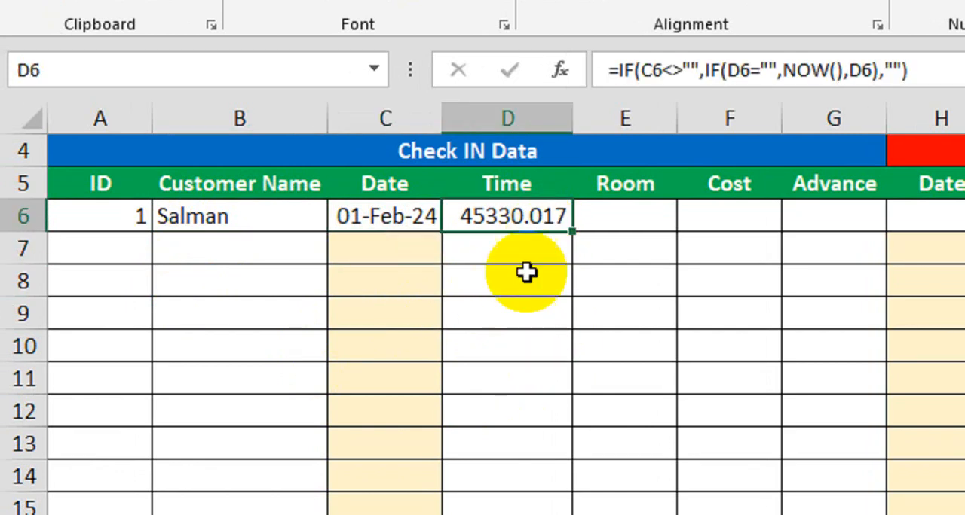
{"action": "left_click_drag", "start_coordinate": [517, 215], "coordinate": [513, 438]}
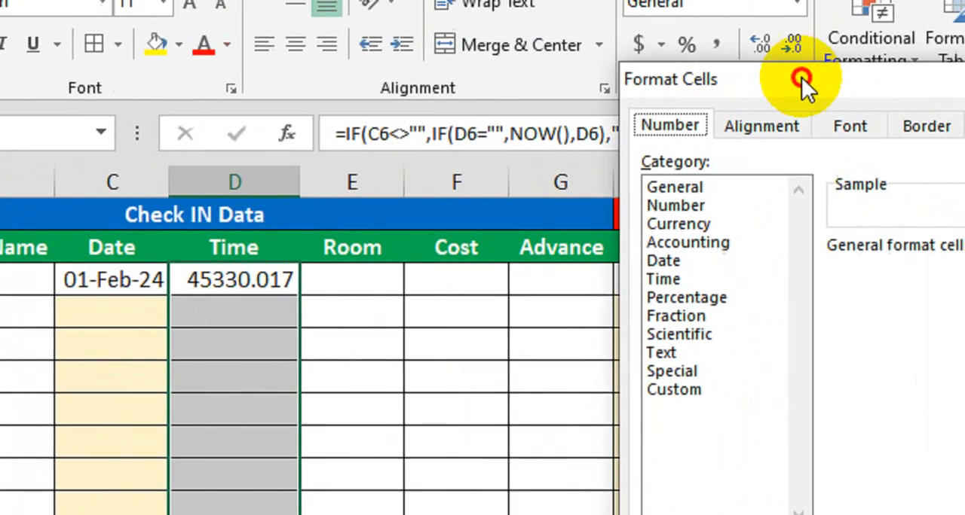
{"action": "left_click_drag", "start_coordinate": [801, 77], "coordinate": [577, 110]}
{"action": "left_click", "coordinate": [515, 310]}
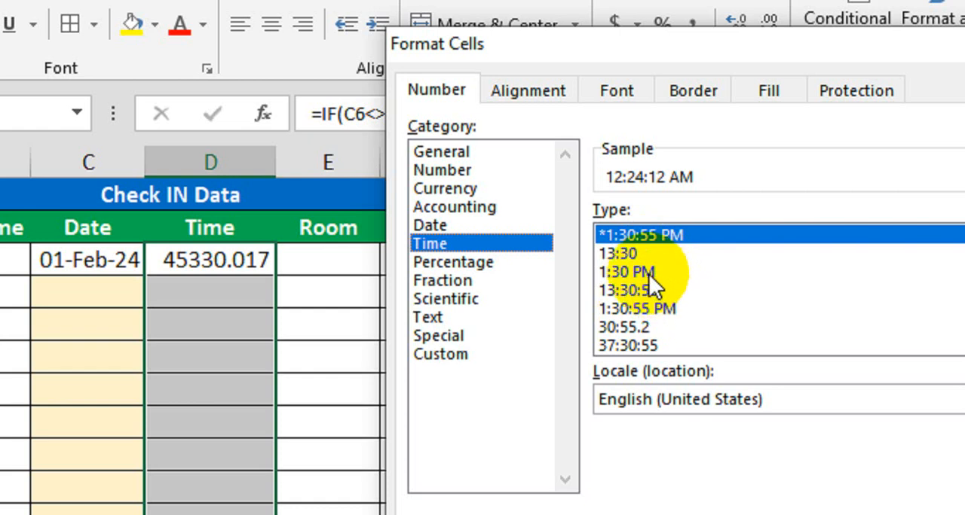
{"action": "left_click", "coordinate": [648, 273]}
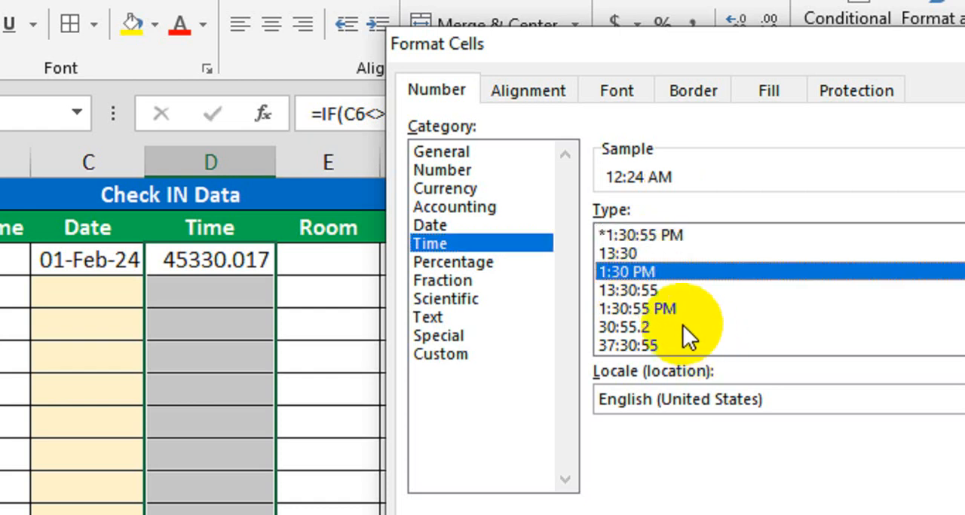
{"action": "left_click", "coordinate": [647, 292]}
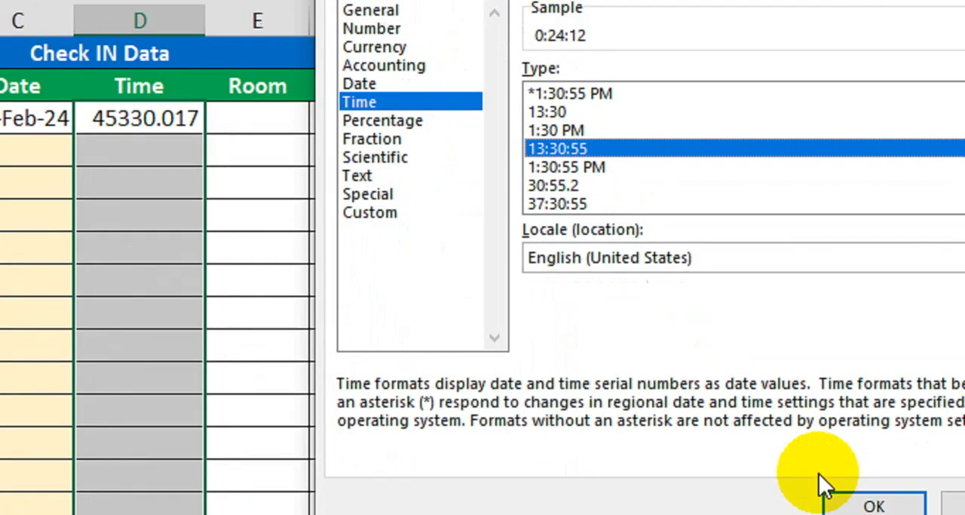
{"action": "left_click", "coordinate": [845, 498]}
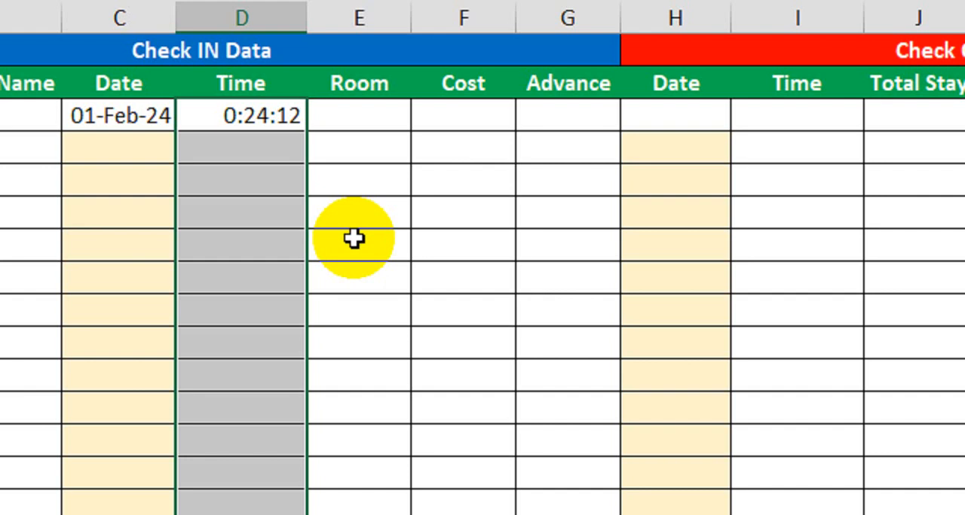
{"action": "left_click", "coordinate": [354, 238]}
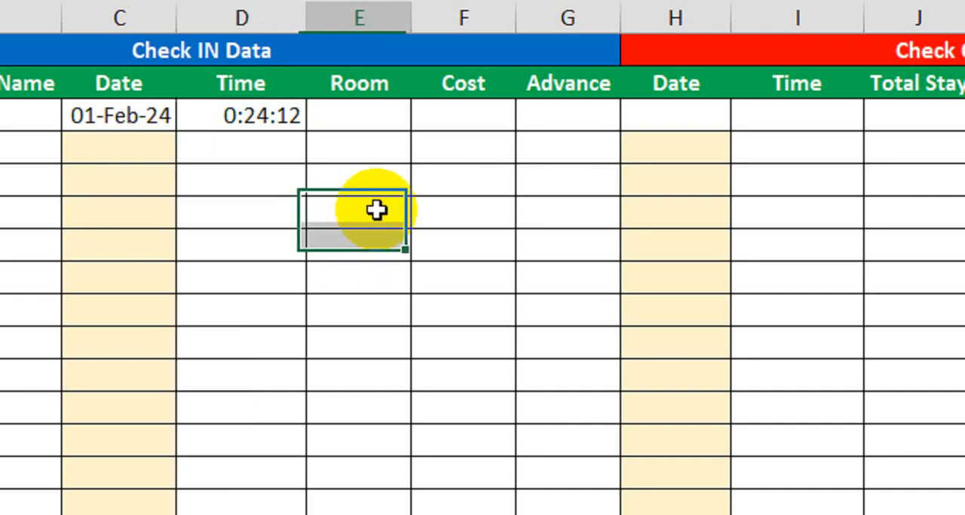
Start a data validation rule for the Room cells from E6 downward that allows a List
{"action": "left_click", "coordinate": [269, 118]}
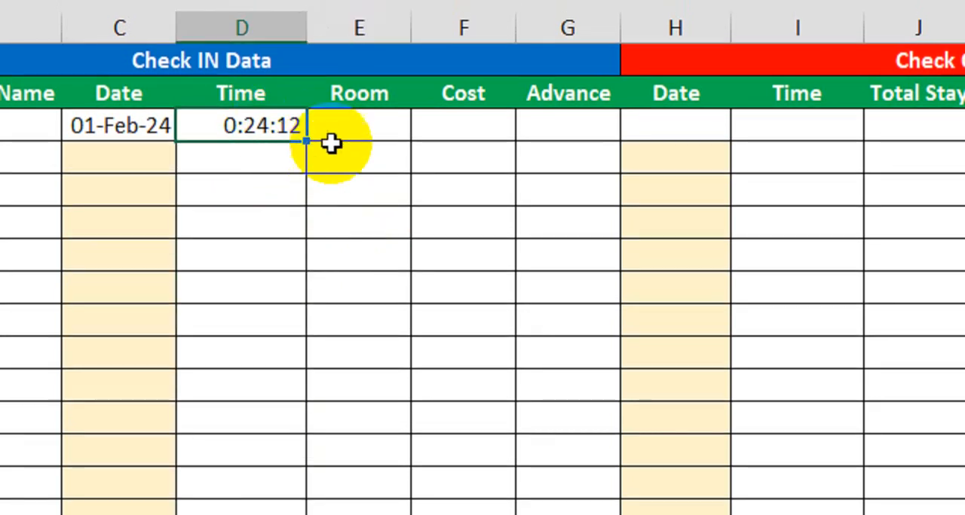
{"action": "left_click", "coordinate": [332, 140]}
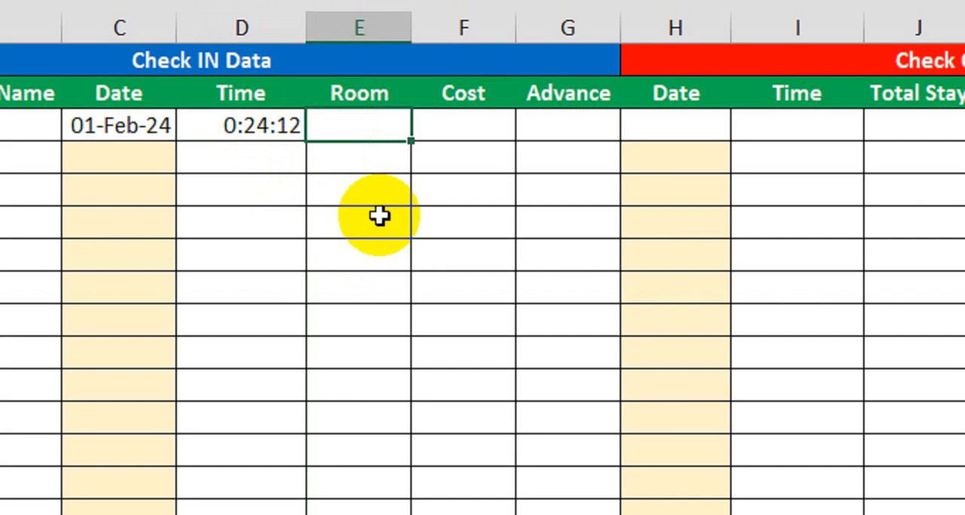
{"action": "left_click_drag", "start_coordinate": [385, 136], "coordinate": [377, 441]}
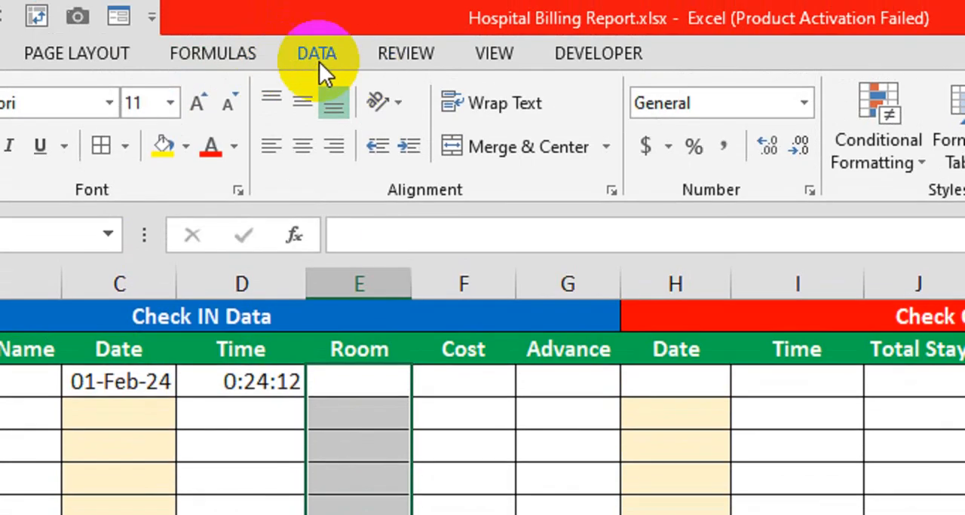
{"action": "left_click", "coordinate": [319, 59]}
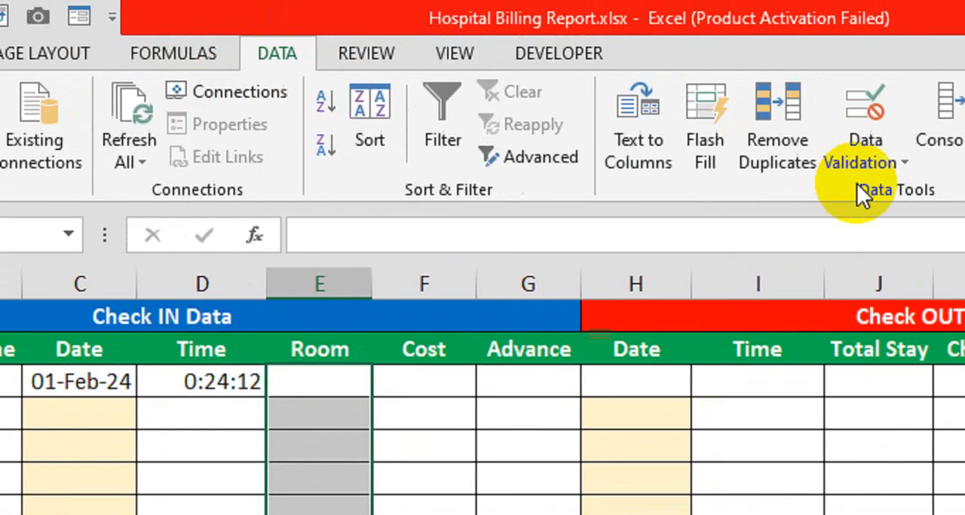
{"action": "left_click", "coordinate": [852, 166]}
{"action": "left_click", "coordinate": [810, 191]}
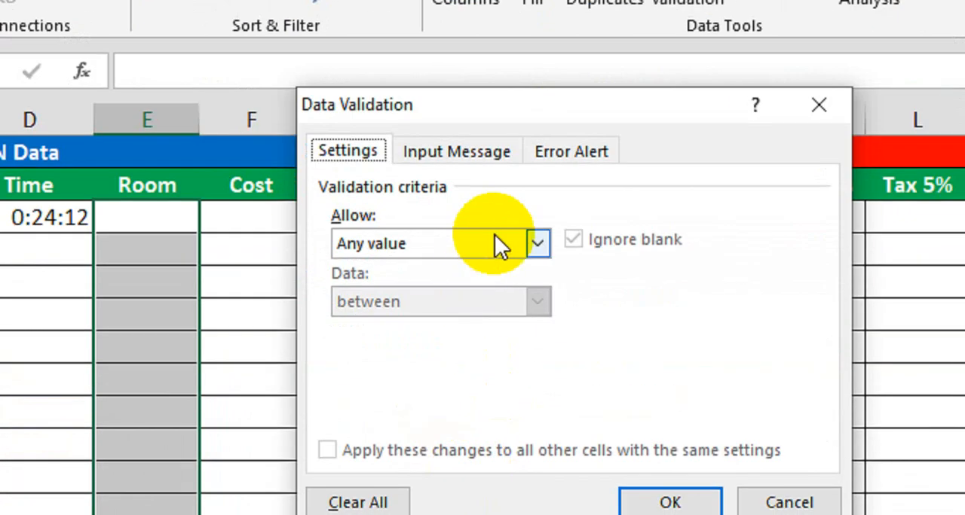
{"action": "left_click", "coordinate": [497, 242]}
{"action": "left_click", "coordinate": [429, 324]}
Set the list source to General, VIP, Executive and apply the validation to the Room cells
{"action": "left_click", "coordinate": [424, 362]}
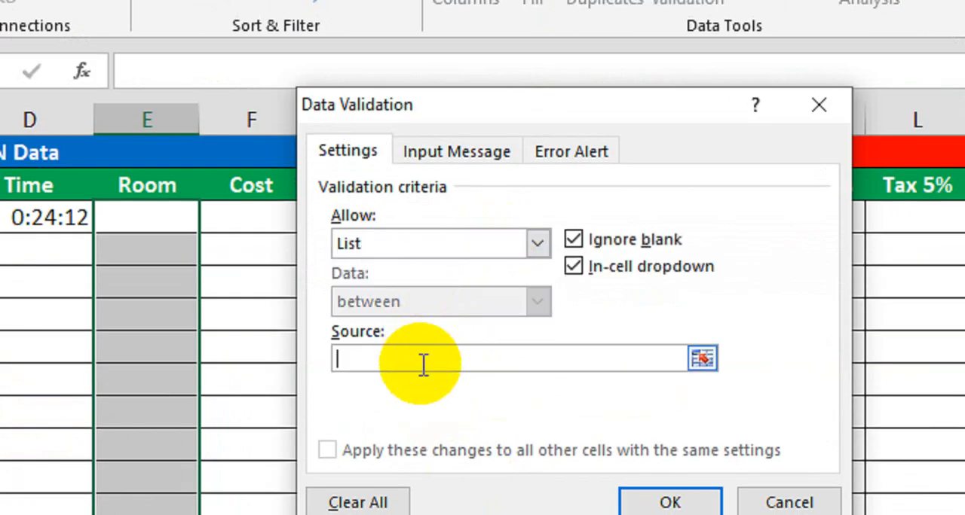
{"action": "type", "text": "General,"}
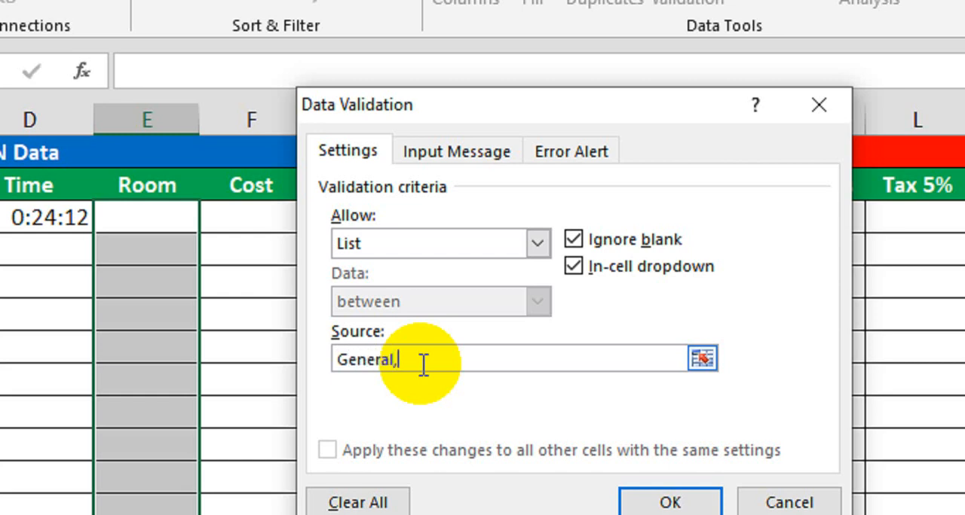
{"action": "type", "text": " VIP, Executive"}
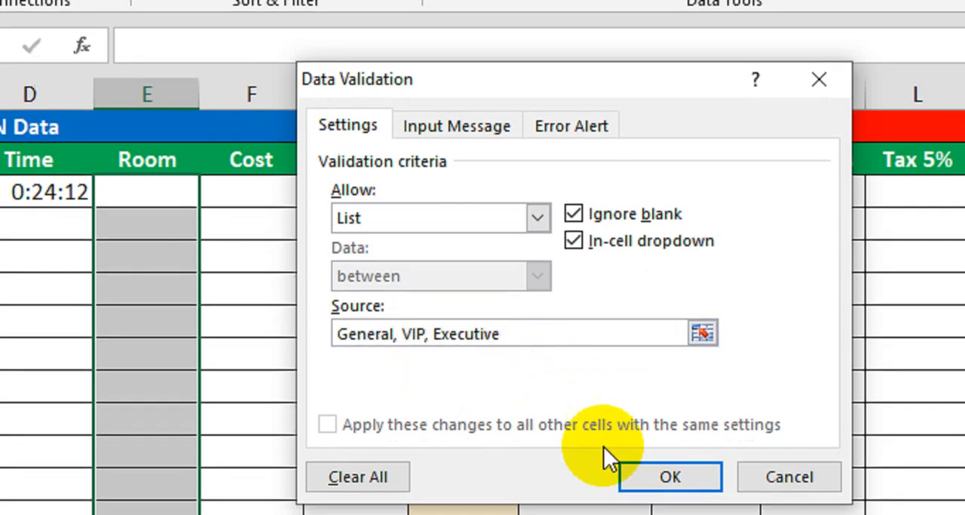
{"action": "left_click", "coordinate": [662, 501]}
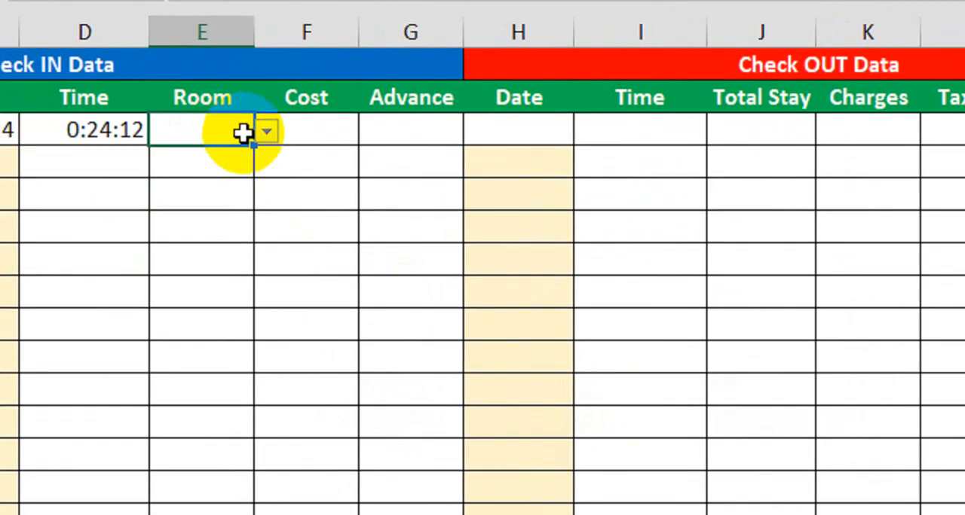
Choose General from the Room dropdown list in cell E6 and check its other options
{"action": "left_click", "coordinate": [217, 121]}
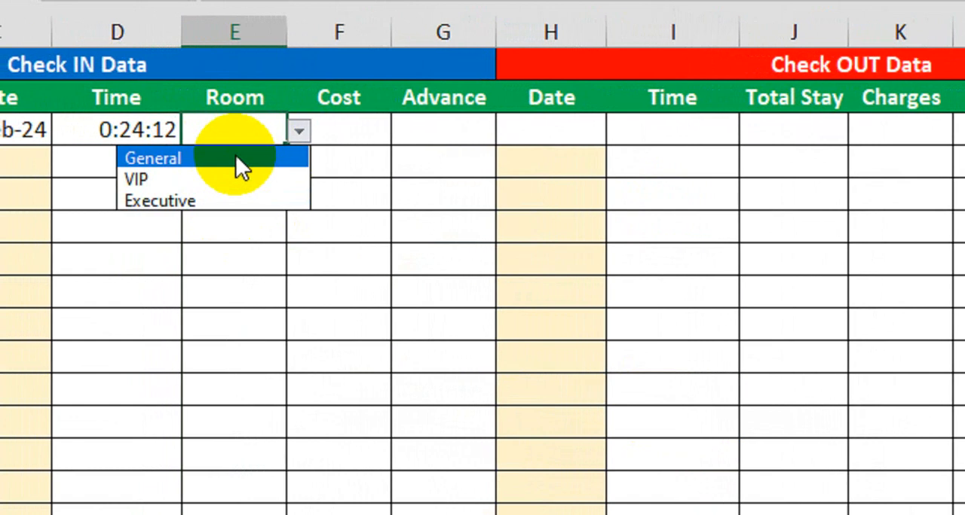
{"action": "left_click", "coordinate": [241, 154]}
{"action": "left_click", "coordinate": [312, 136]}
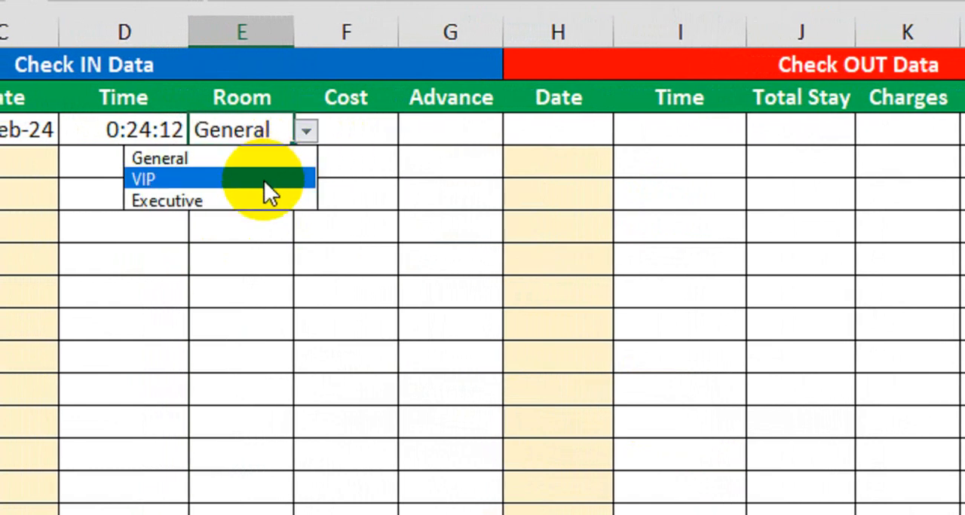
{"action": "left_click", "coordinate": [353, 176]}
Begin an IF formula in Cost cell F6 that tests E6="General" and returns 5000 if true
{"action": "left_click", "coordinate": [364, 136]}
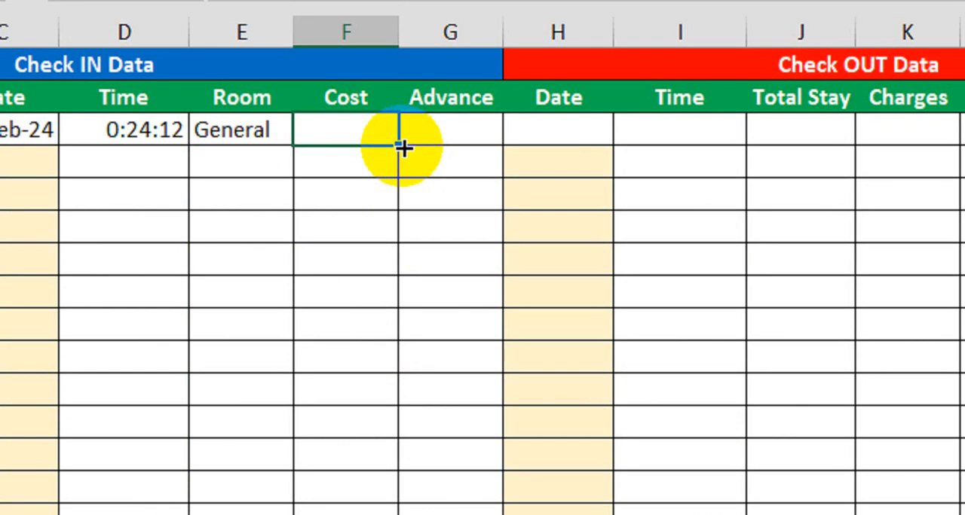
{"action": "type", "text": "=If"}
{"action": "key", "text": "Tab"}
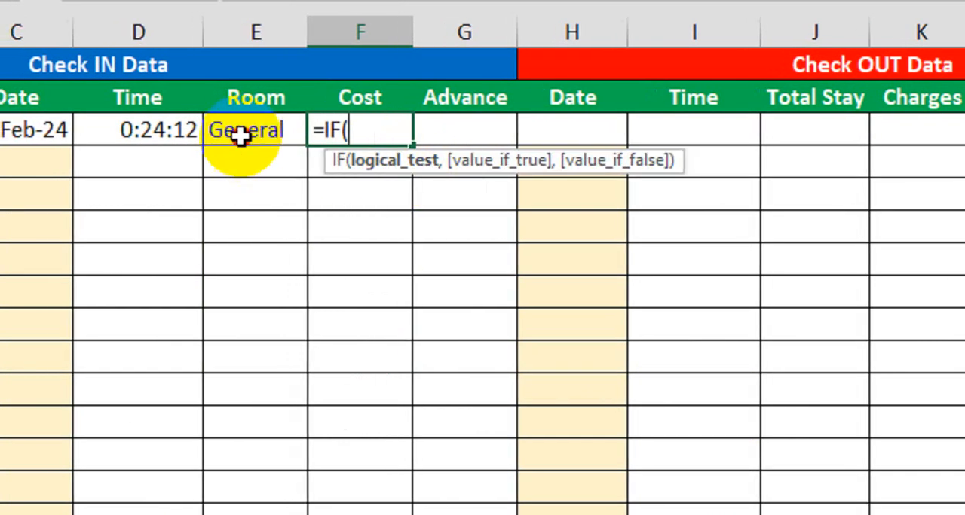
{"action": "left_click", "coordinate": [239, 134]}
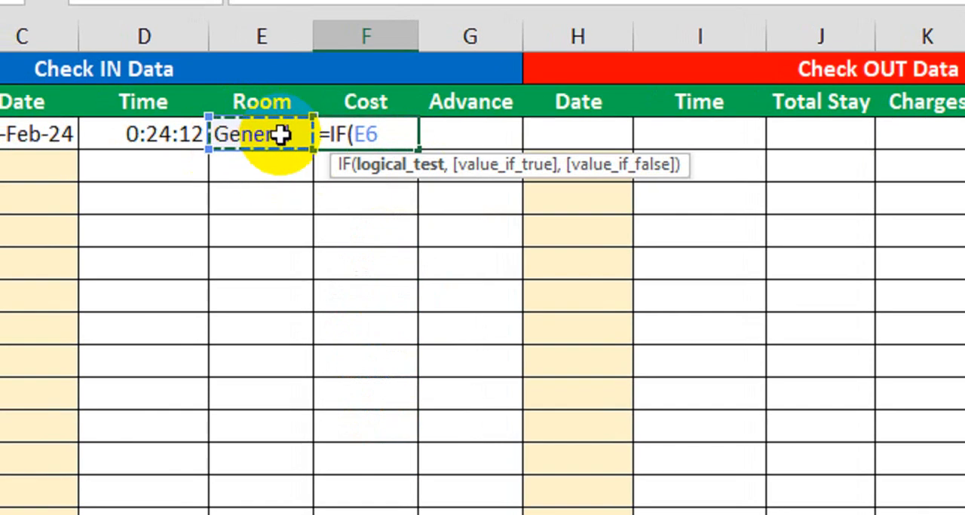
{"action": "type", "text": "=\""}
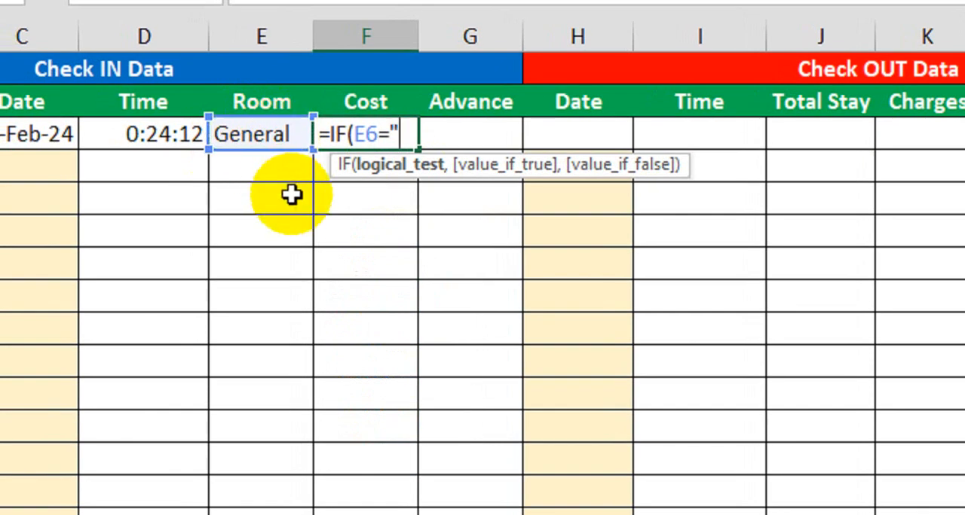
{"action": "type", "text": "Genera"}
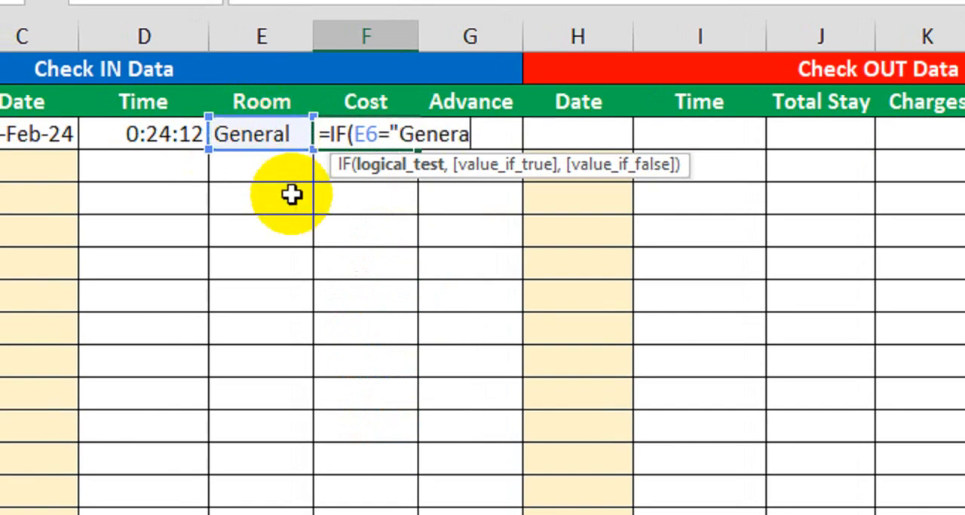
{"action": "type", "text": "l\","}
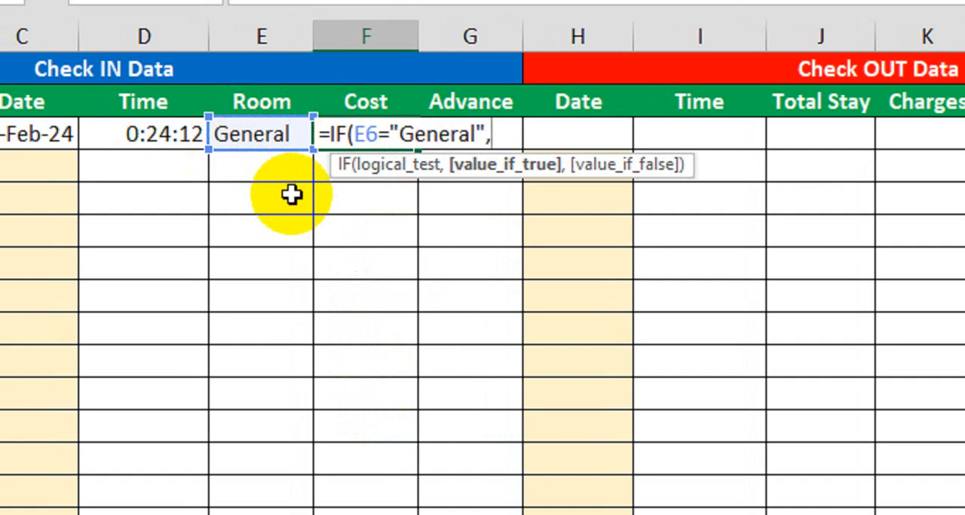
{"action": "type", "text": "5000"}
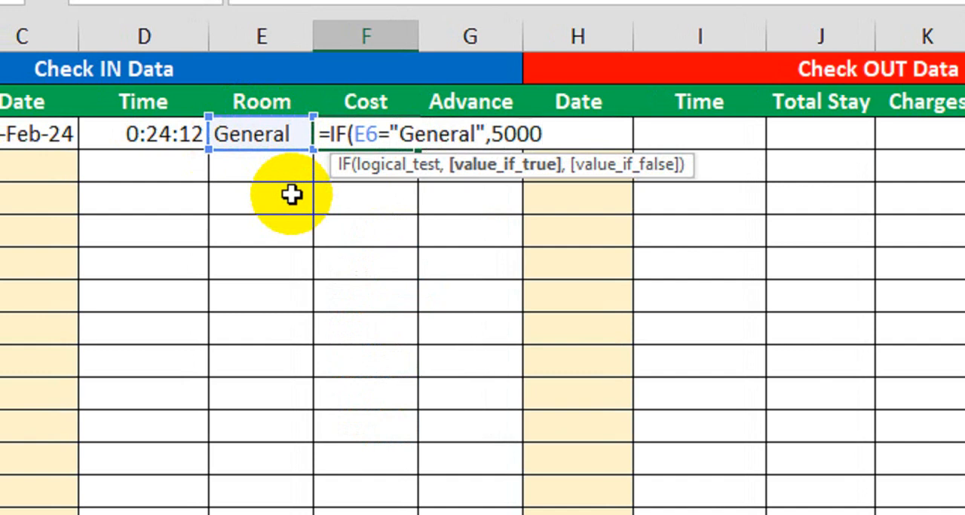
{"action": "type", "text": ",IF("}
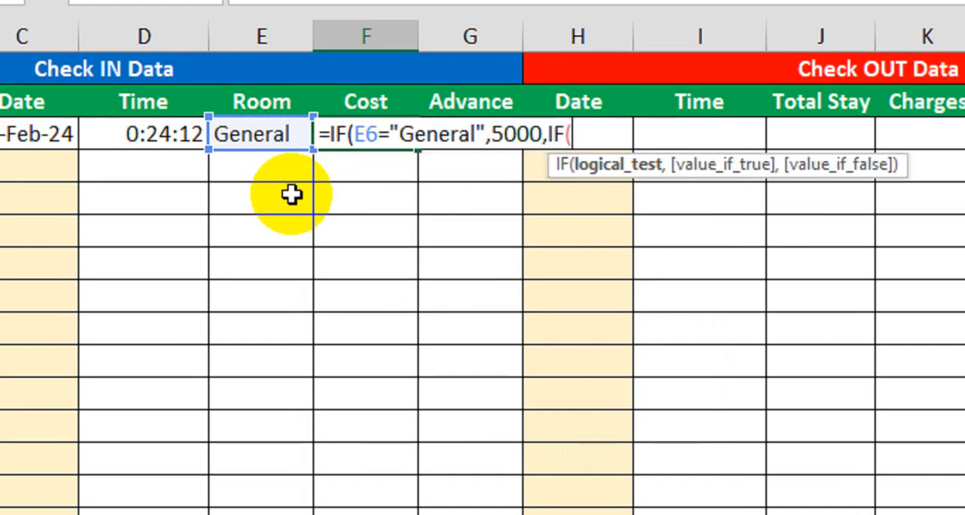
Nest a second IF in the Cost formula that tests E6="VIP" and returns 8000 if true
{"action": "left_click", "coordinate": [275, 138]}
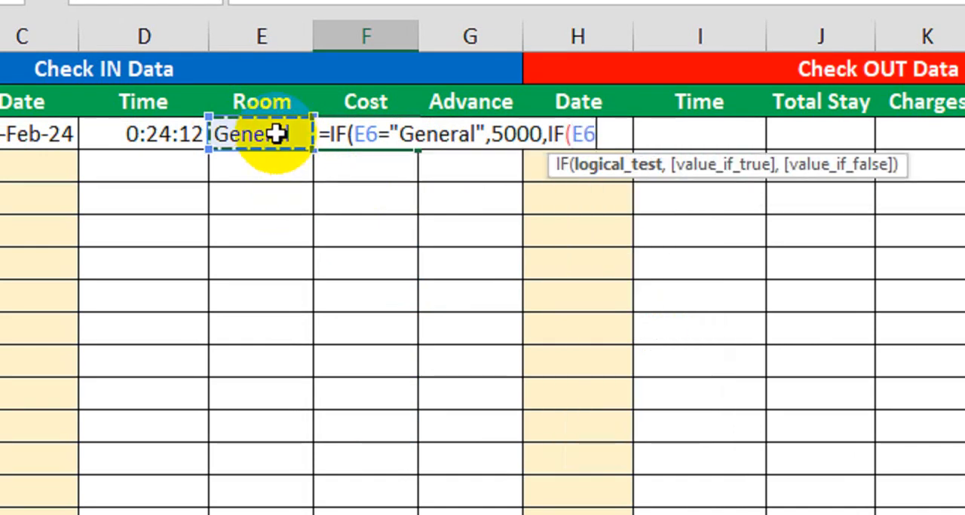
{"action": "type", "text": "="}
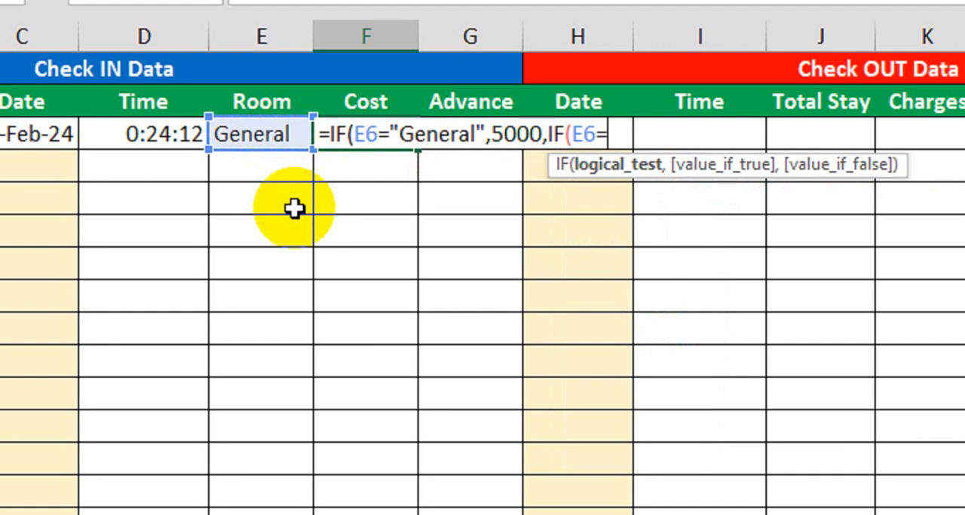
{"action": "type", "text": "\""}
{"action": "type", "text": "VI"}
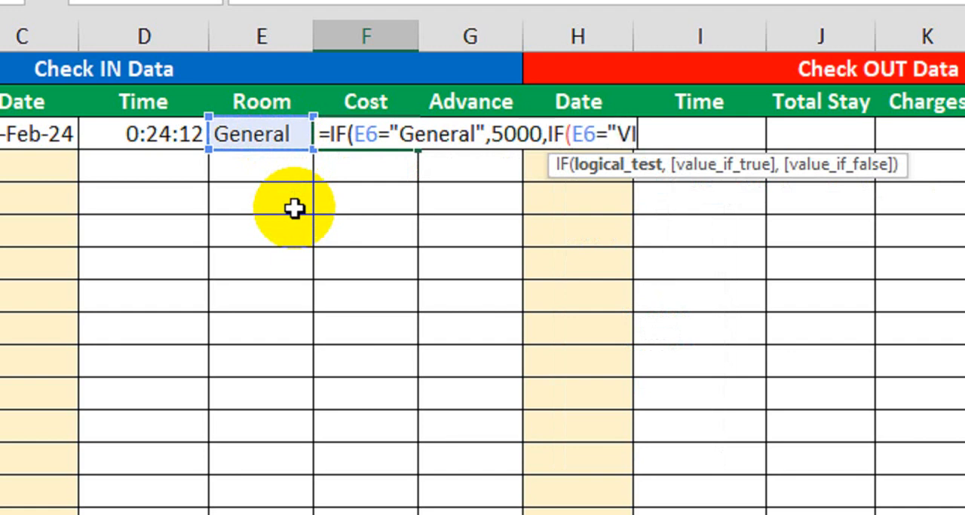
{"action": "type", "text": "P\","}
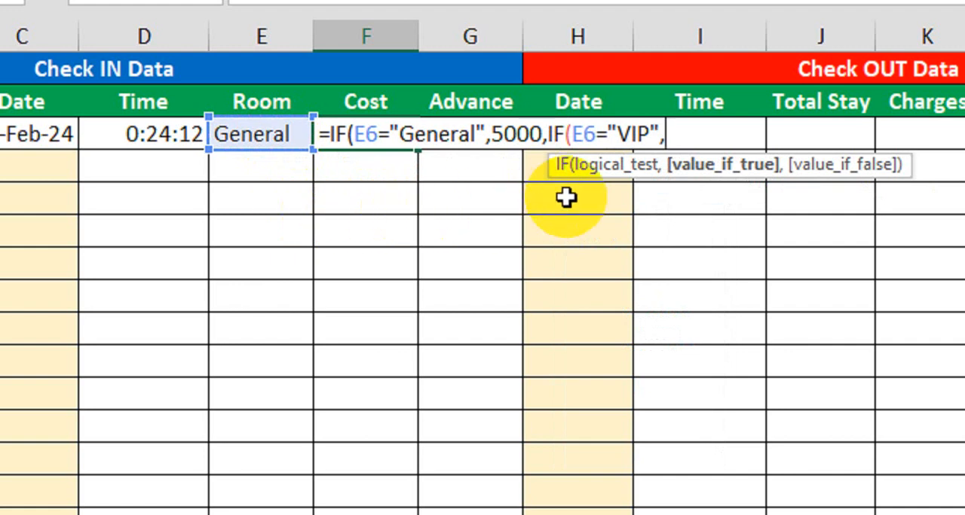
{"action": "type", "text": "8000"}
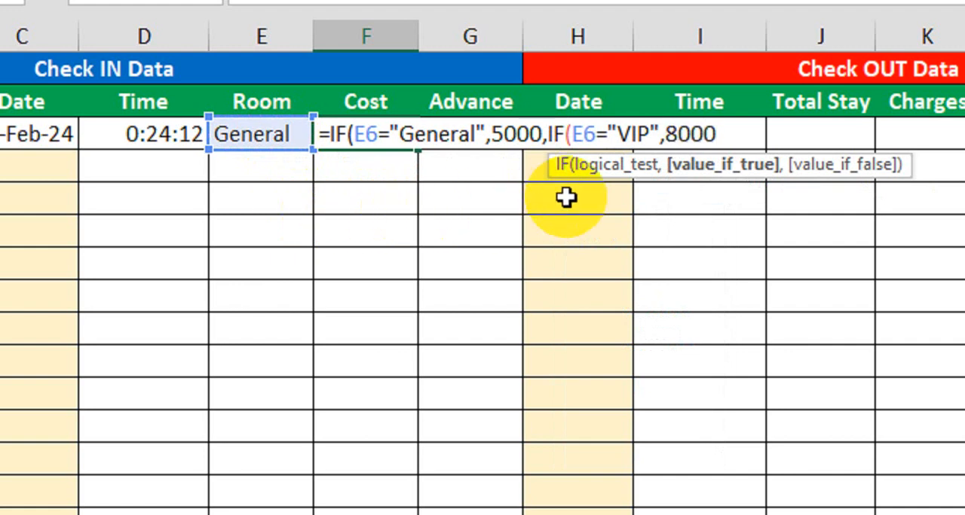
{"action": "type", "text": ",IF("}
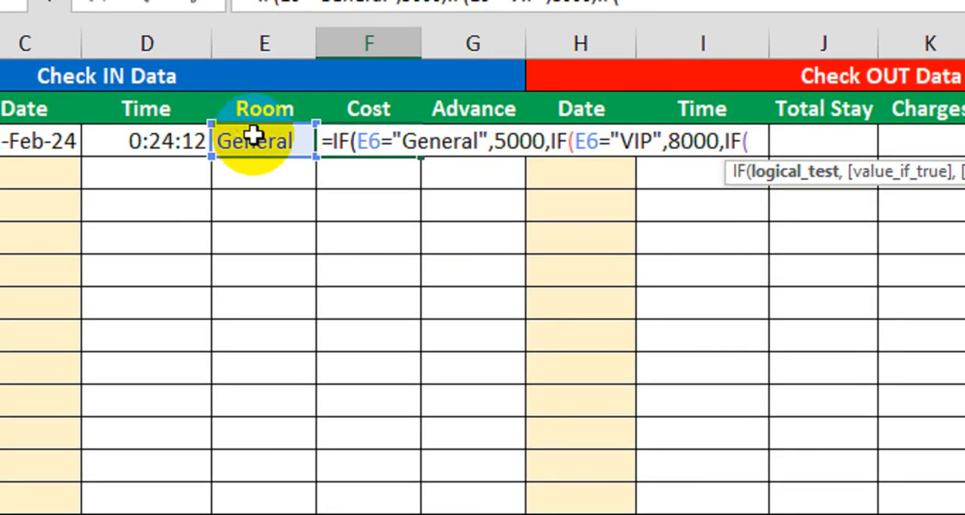
Nest a third IF that tests E6="Executive" and returns 10000, then close all parentheses and enter the Cost formula
{"action": "left_click", "coordinate": [253, 129]}
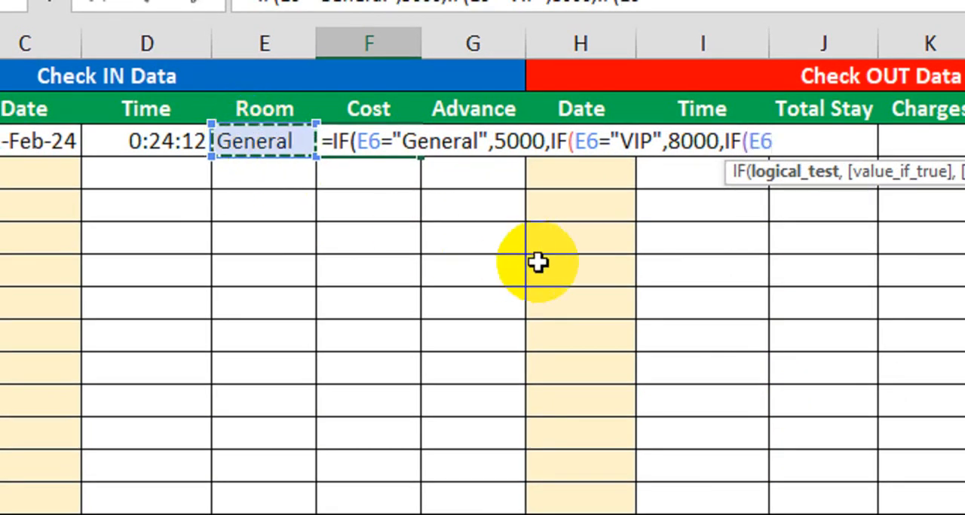
{"action": "type", "text": "=\""}
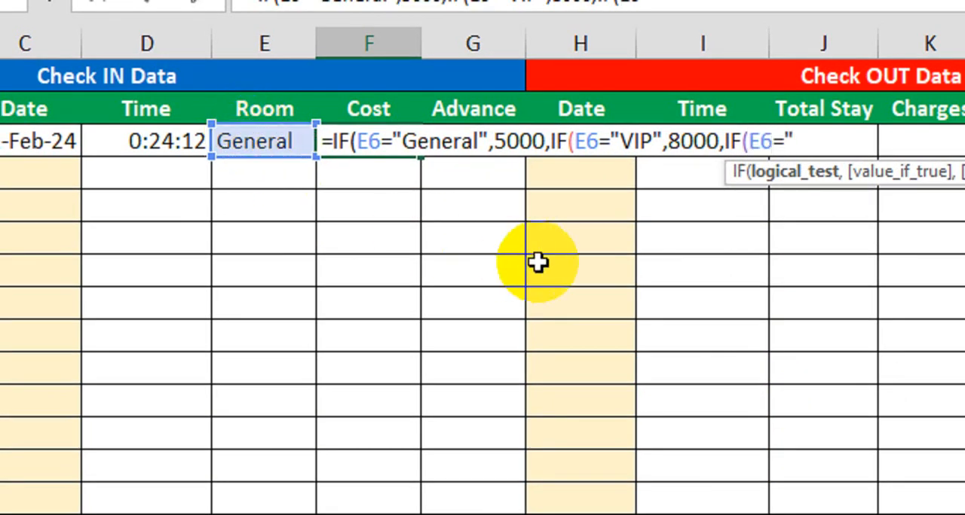
{"action": "type", "text": "Execu"}
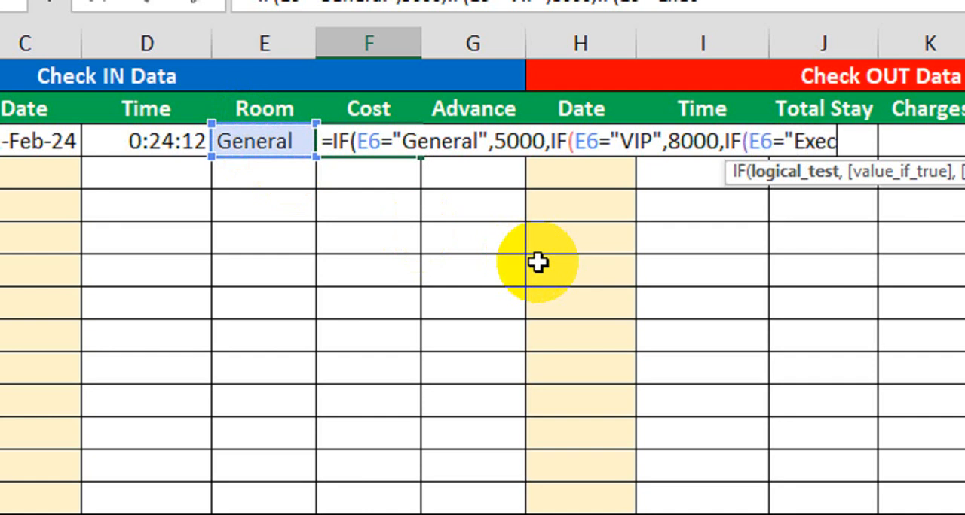
{"action": "type", "text": "tive\","}
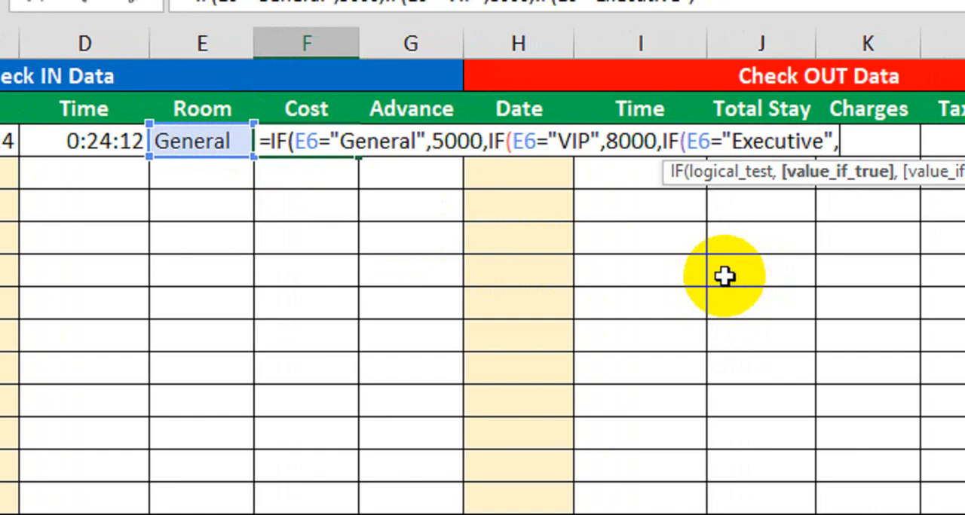
{"action": "type", "text": "10000"}
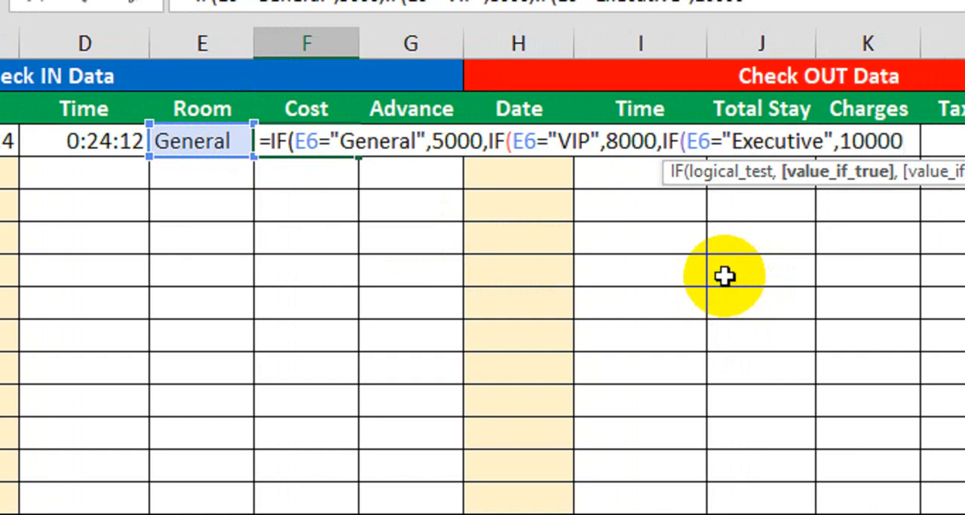
{"action": "type", "text": "))"}
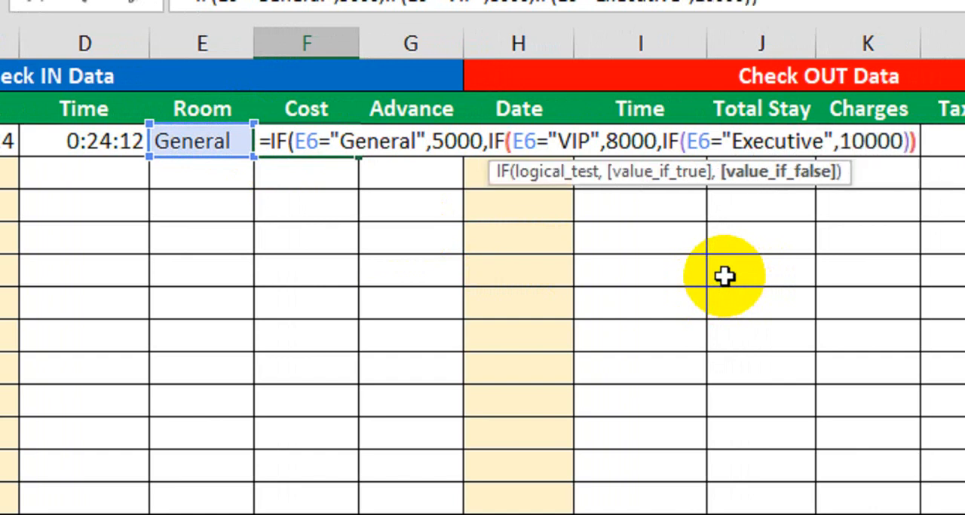
{"action": "type", "text": ")"}
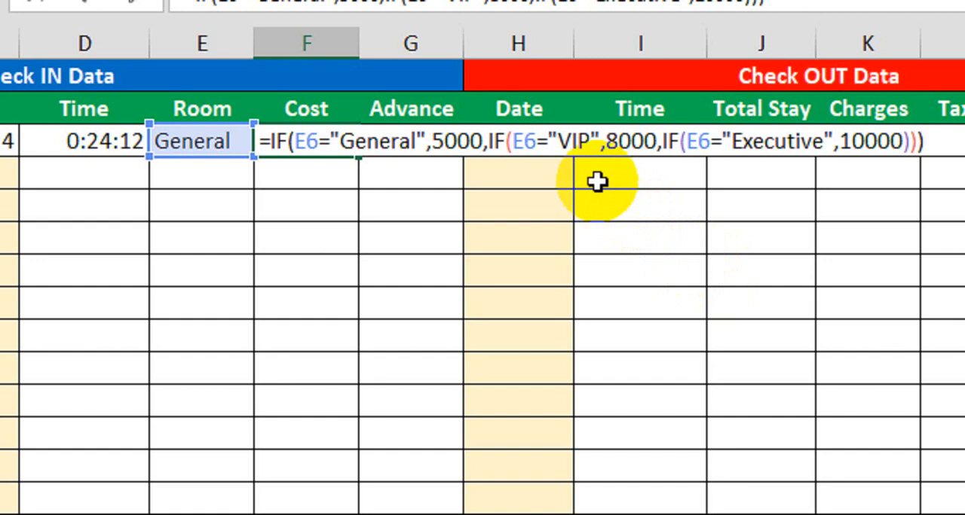
{"action": "key", "text": "Return"}
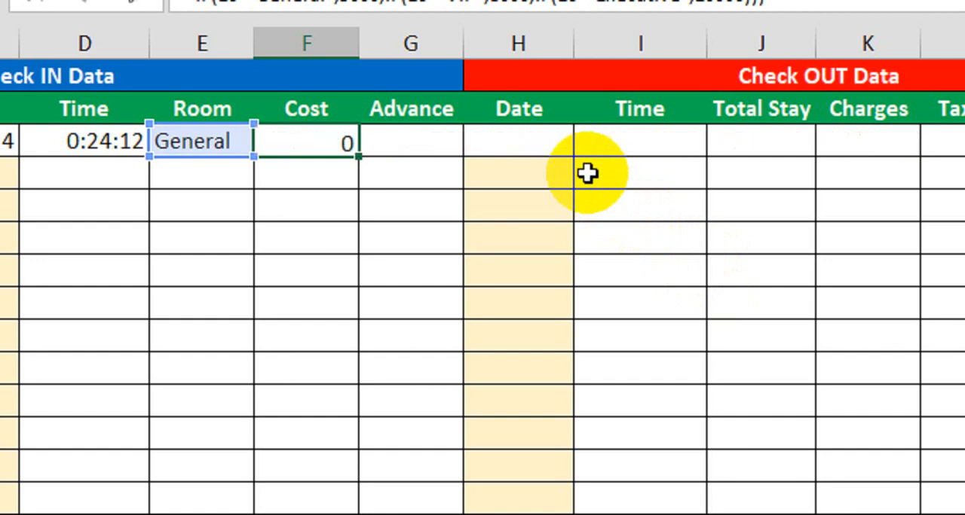
Test the Cost formula by switching the Room in E6 to VIP and then to Executive
{"action": "left_click", "coordinate": [221, 140]}
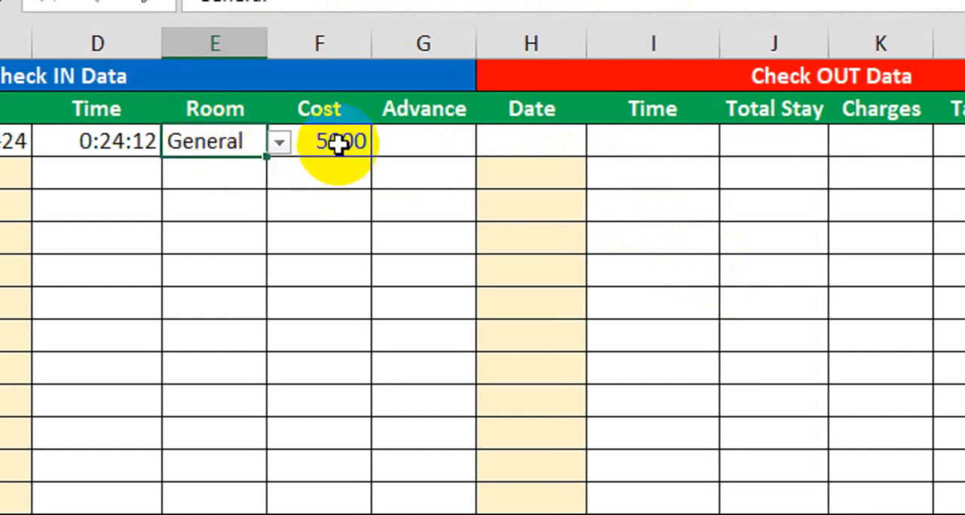
{"action": "left_click", "coordinate": [277, 142]}
{"action": "left_click", "coordinate": [260, 182]}
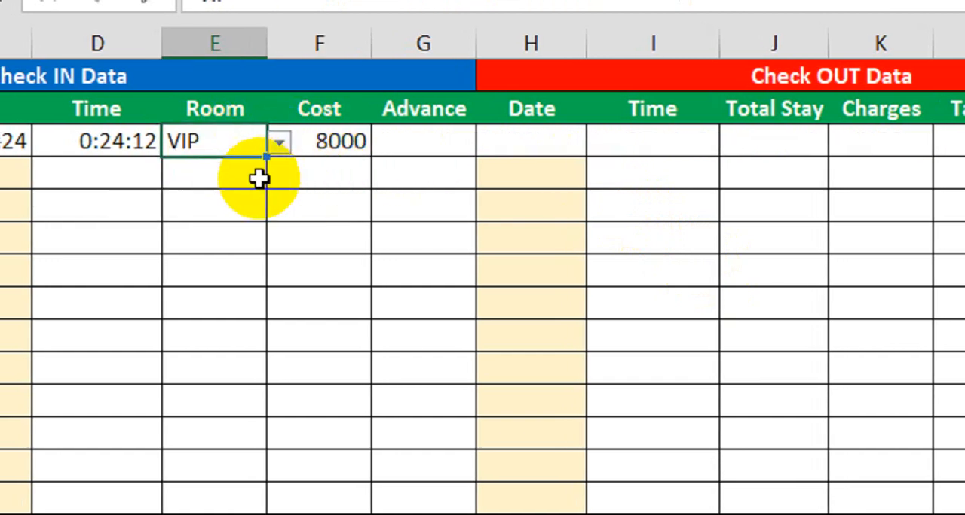
{"action": "left_click", "coordinate": [278, 146]}
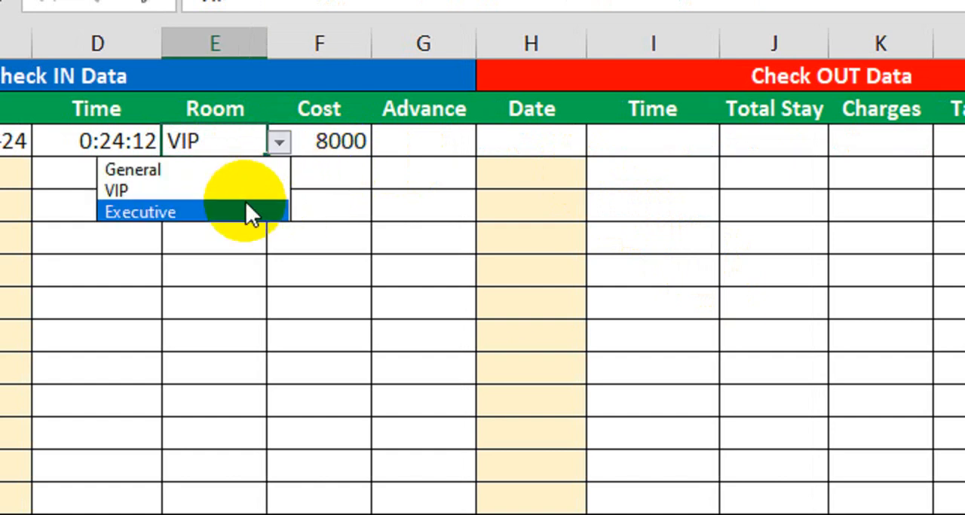
{"action": "left_click", "coordinate": [245, 210]}
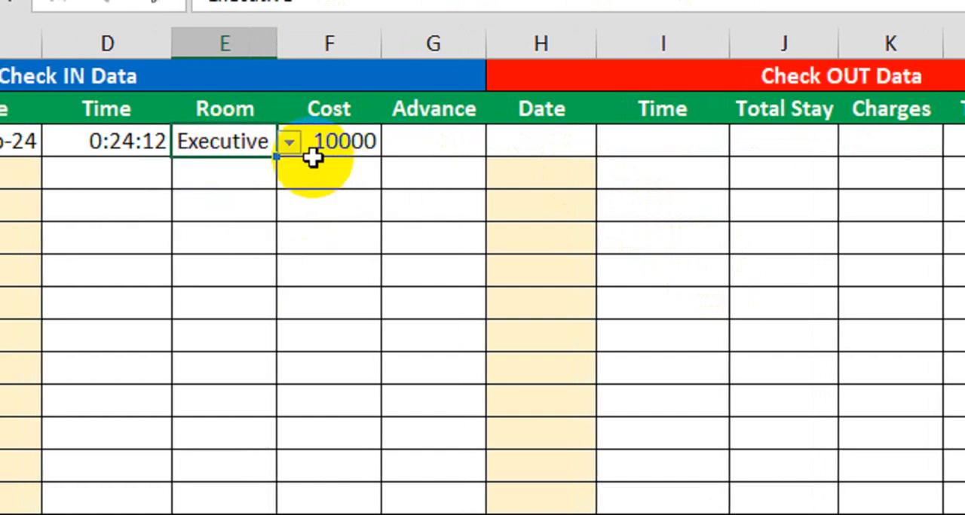
Enter an advance of 2000 in cell G6
{"action": "left_click", "coordinate": [406, 143]}
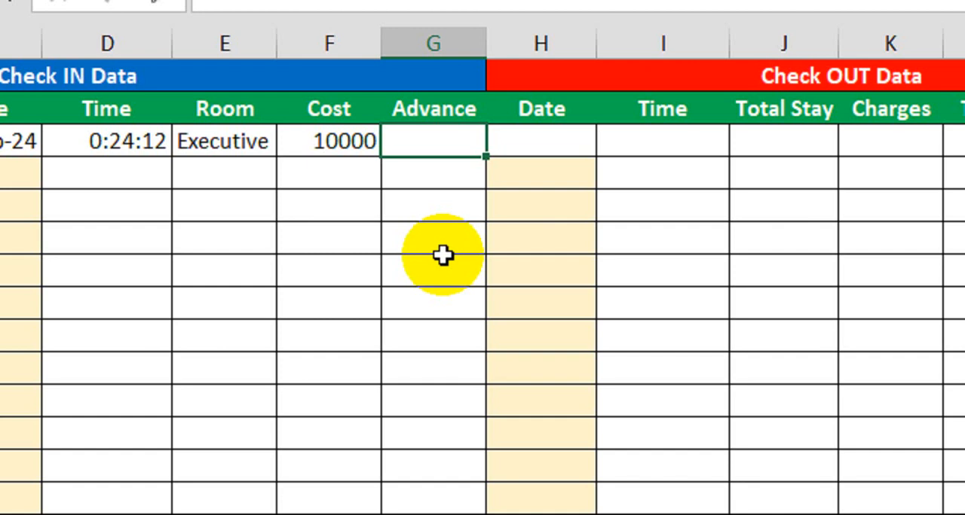
{"action": "type", "text": "2000"}
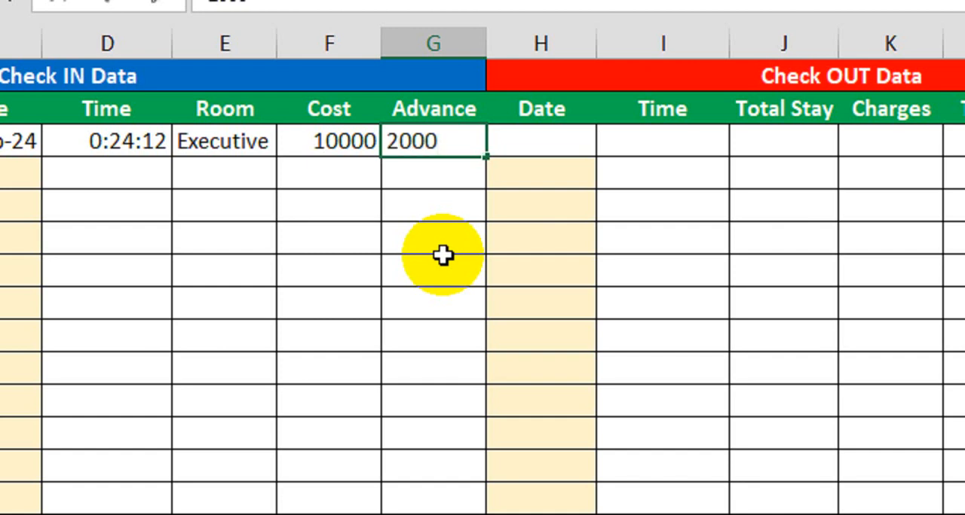
{"action": "key", "text": "Return"}
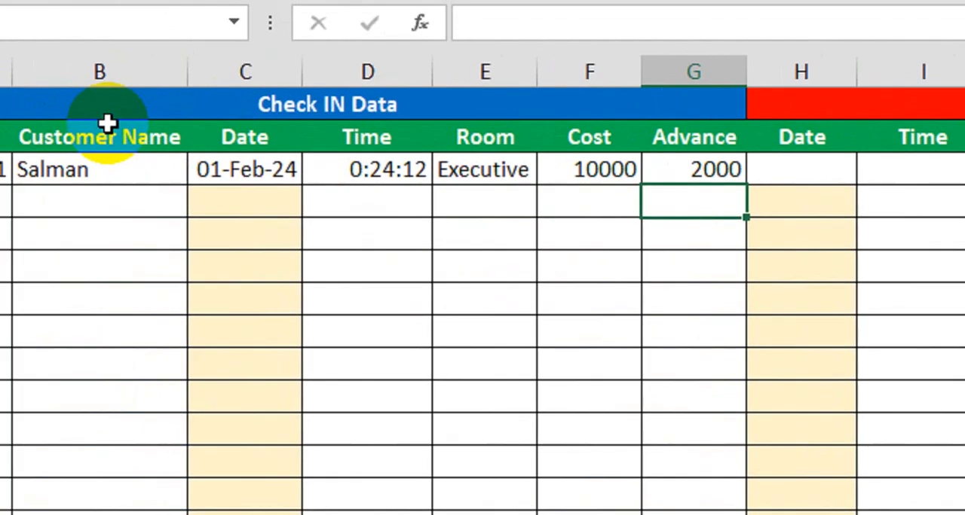
Enter 6-Feb-2024 as the check-out date in cell H6
{"action": "left_click_drag", "start_coordinate": [159, 123], "coordinate": [674, 471]}
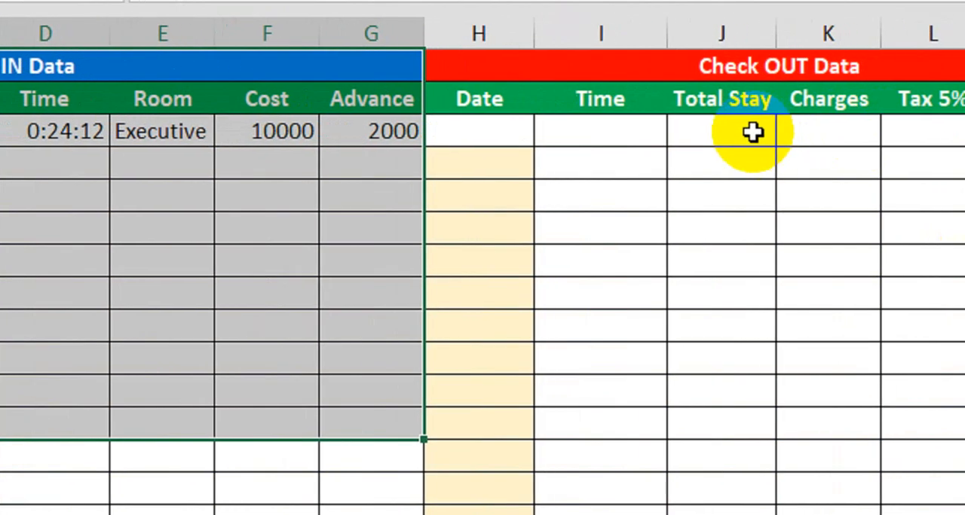
{"action": "left_click", "coordinate": [754, 133]}
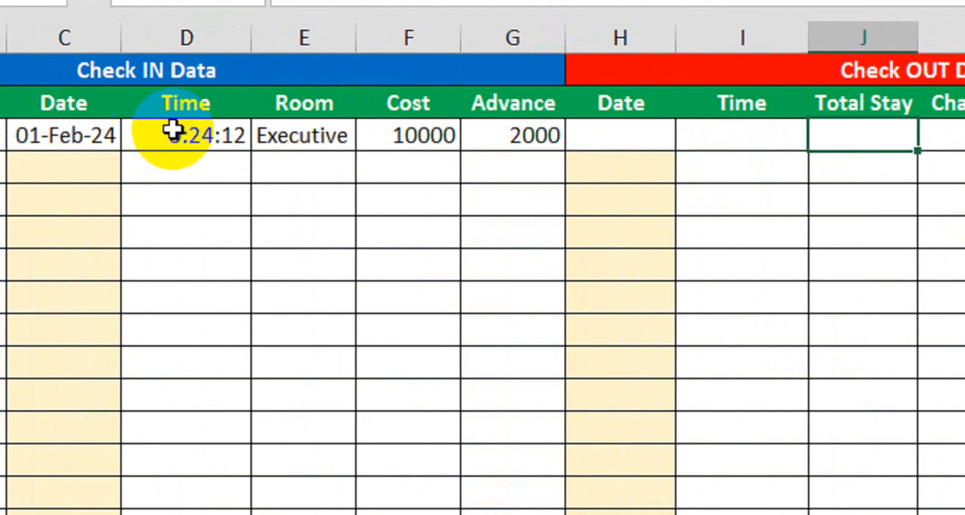
{"action": "left_click", "coordinate": [634, 137]}
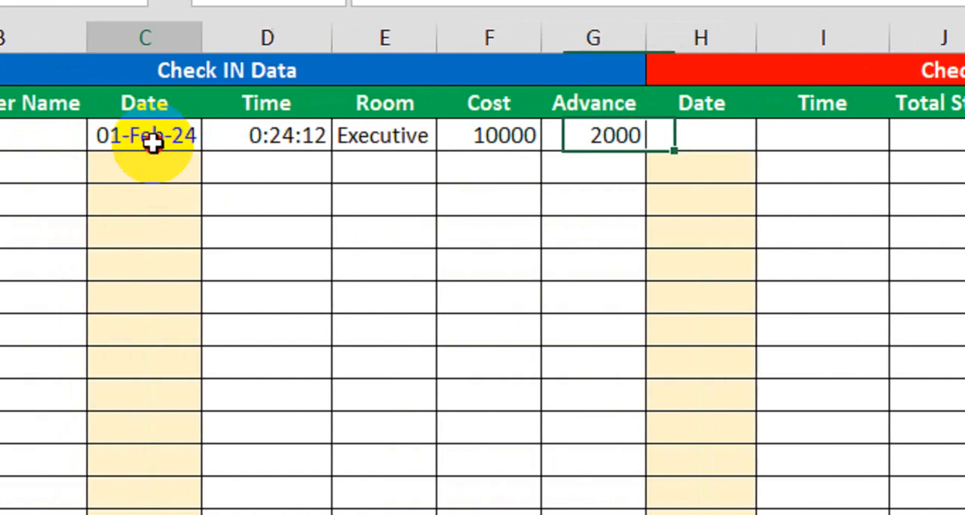
{"action": "left_click", "coordinate": [154, 138]}
{"action": "left_click", "coordinate": [735, 142]}
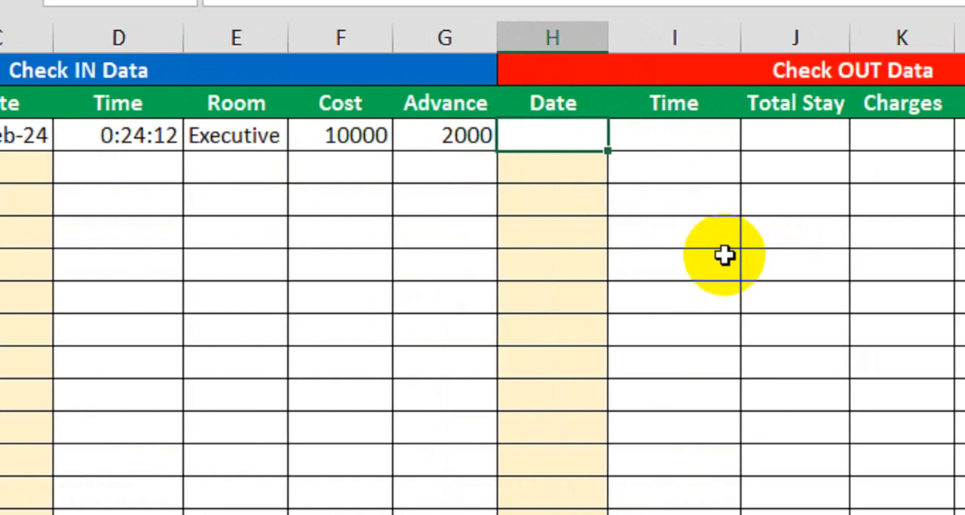
{"action": "type", "text": "6-Feb-2024"}
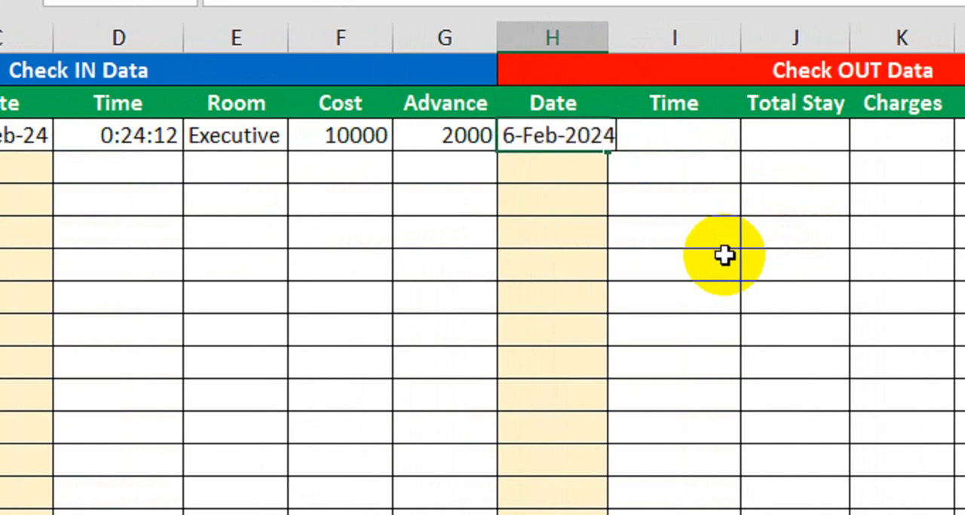
{"action": "key", "text": "Return"}
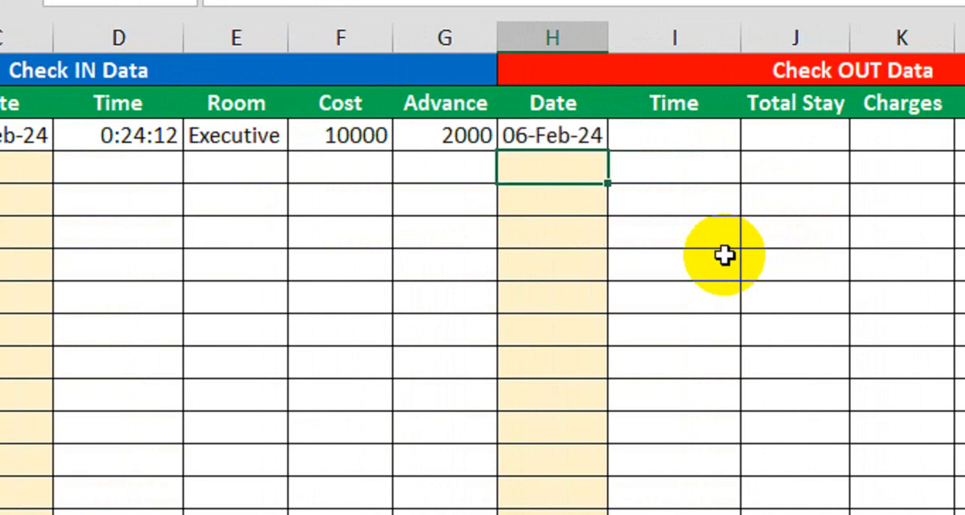
Begin an IF formula in check-out Time cell I6 that tests whether H6<>""
{"action": "left_click", "coordinate": [592, 136]}
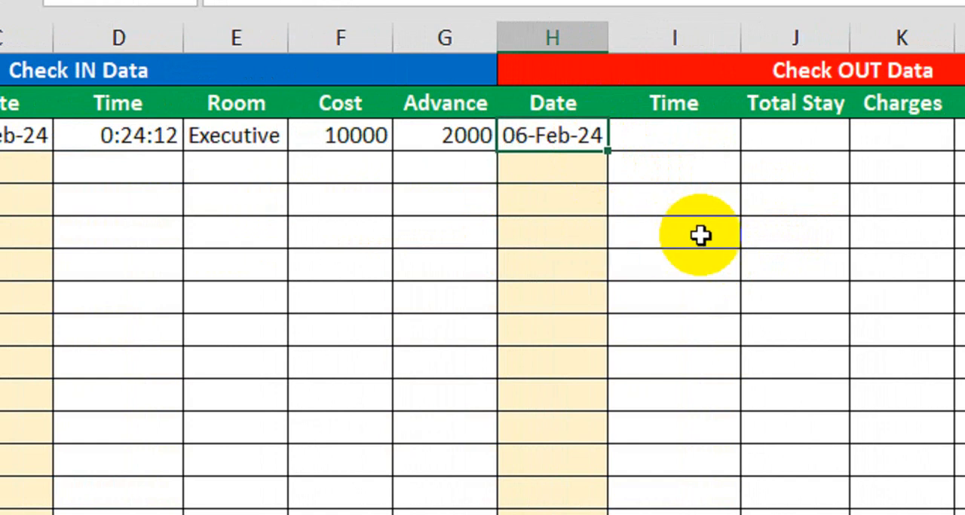
{"action": "left_click", "coordinate": [702, 143]}
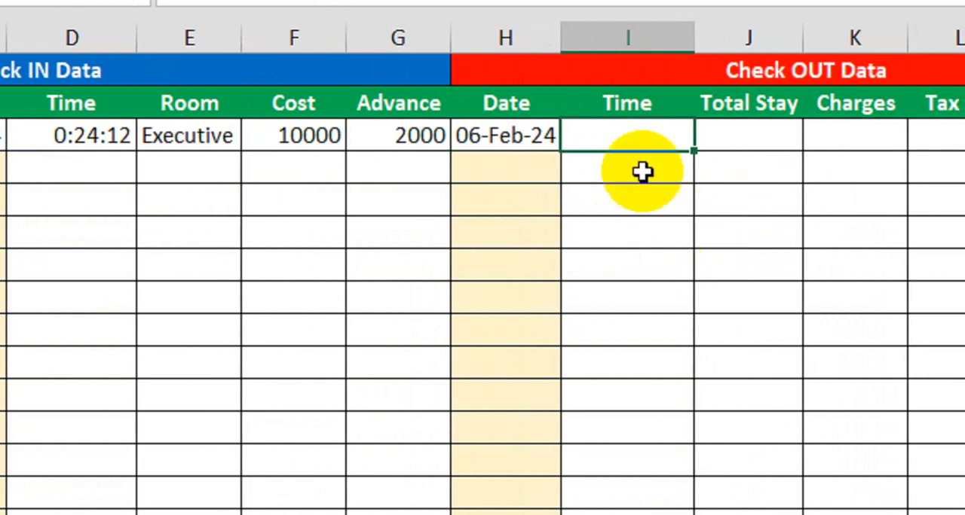
{"action": "left_click", "coordinate": [502, 134]}
{"action": "left_click", "coordinate": [641, 156]}
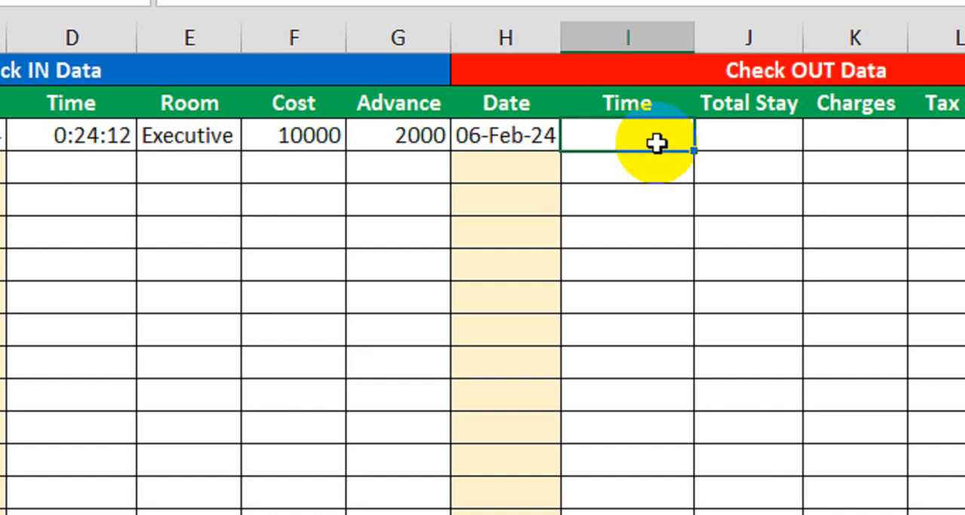
{"action": "type", "text": "=if"}
{"action": "key", "text": "Tab"}
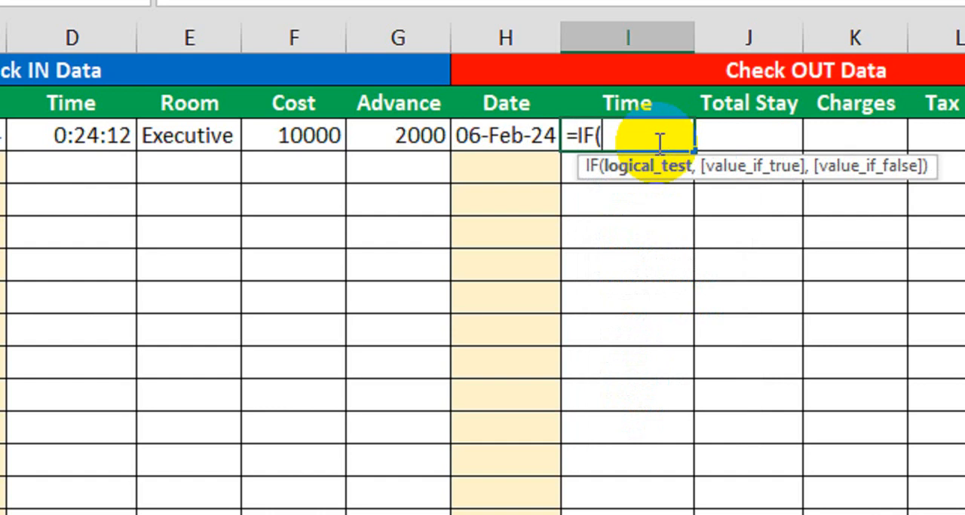
{"action": "left_click", "coordinate": [508, 139]}
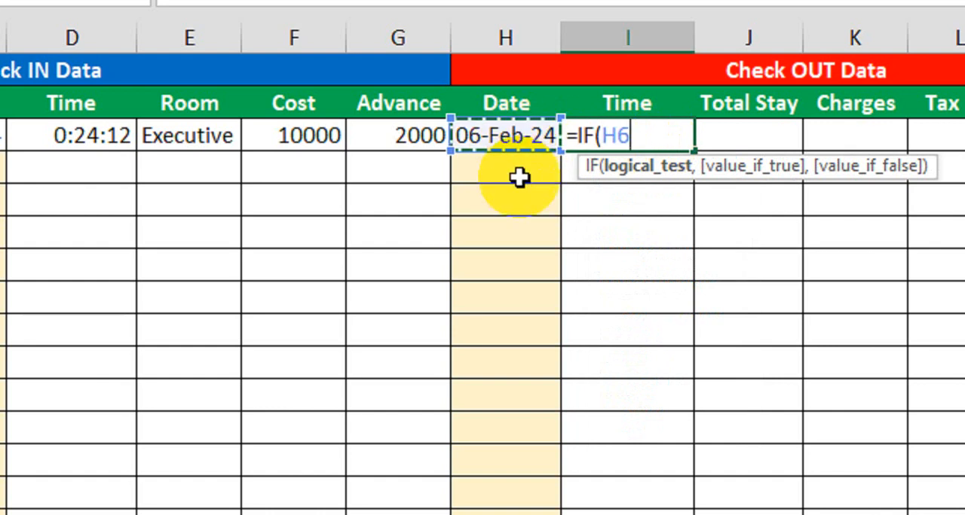
{"action": "type", "text": "<>"}
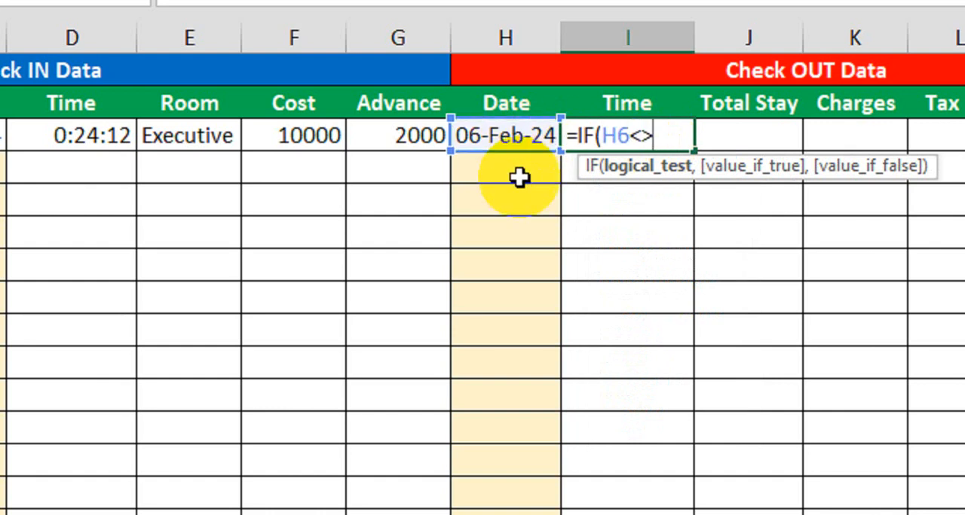
{"action": "type", "text": "\"\",if"}
Extend the check-out Time formula in I6 with a nested IF that tests whether I6=""
{"action": "key", "text": "Tab"}
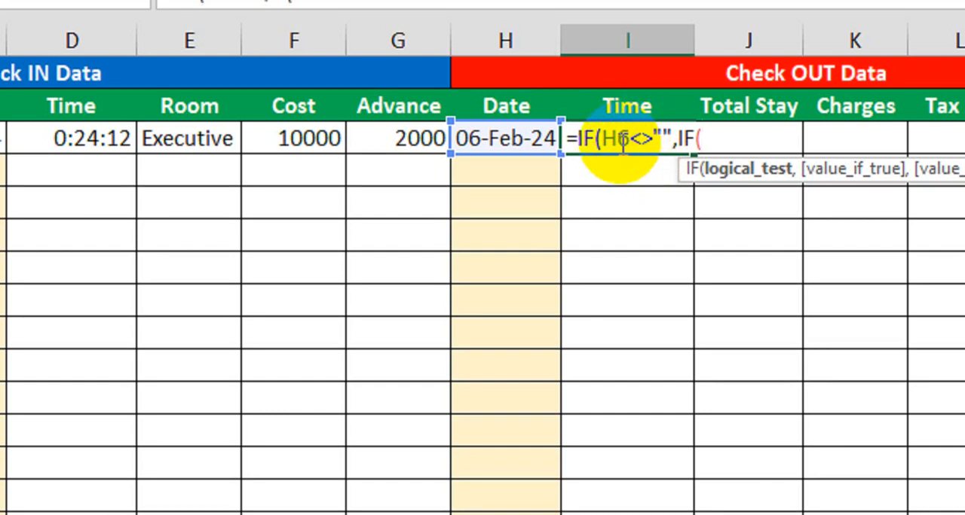
{"action": "left_click", "coordinate": [626, 172]}
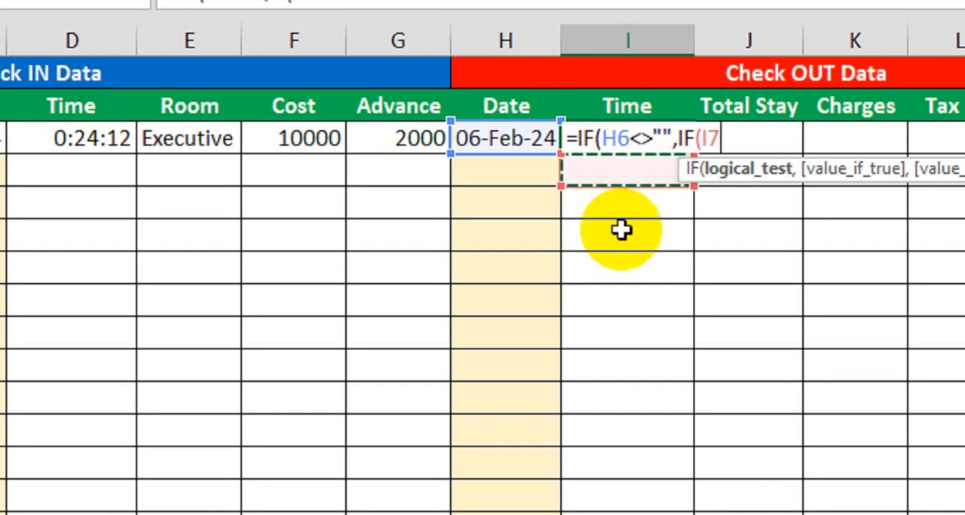
{"action": "key", "text": "Up"}
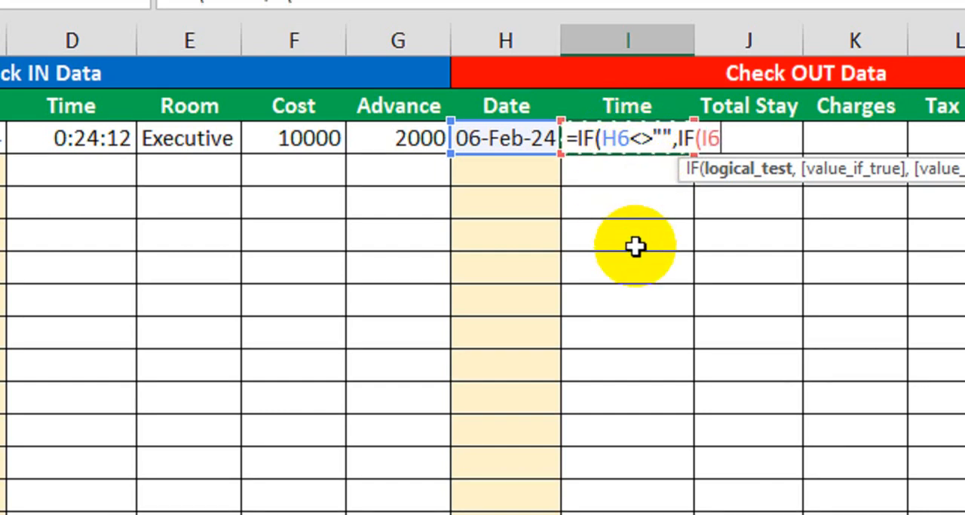
{"action": "type", "text": "=\"\","}
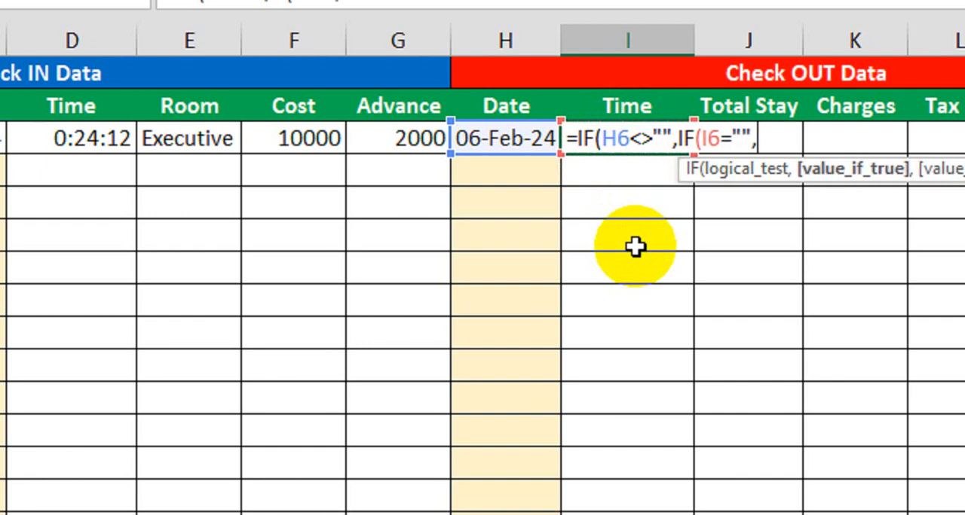
{"action": "type", "text": "now"}
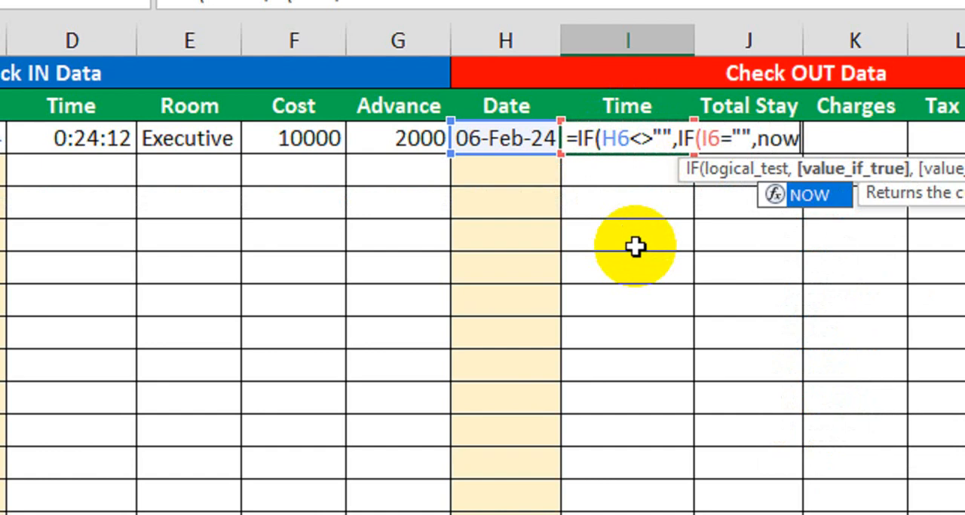
Complete the I6 formula as =IF(H6<>"",IF(I6="",NOW(),I6),"") and enter it
{"action": "key", "text": "Tab"}
{"action": "type", "text": ")"}
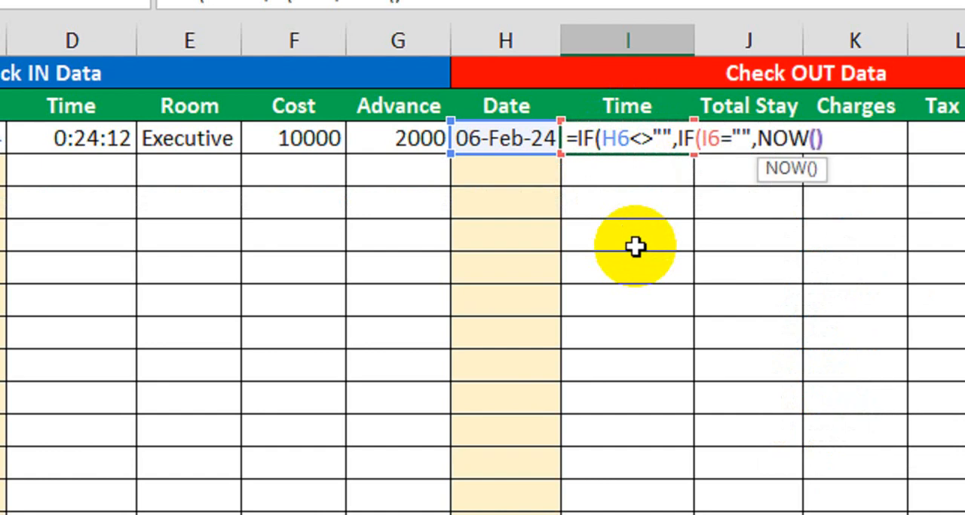
{"action": "type", "text": ","}
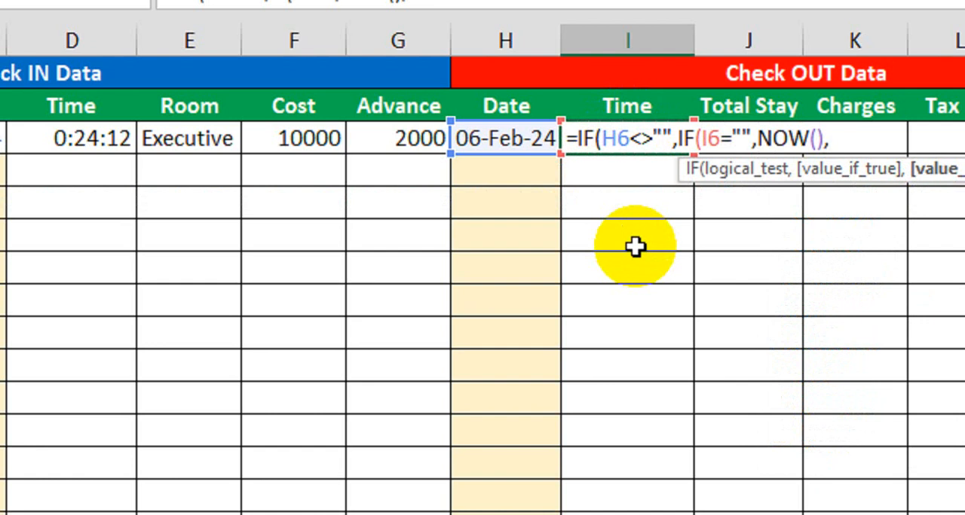
{"action": "type", "text": "I"}
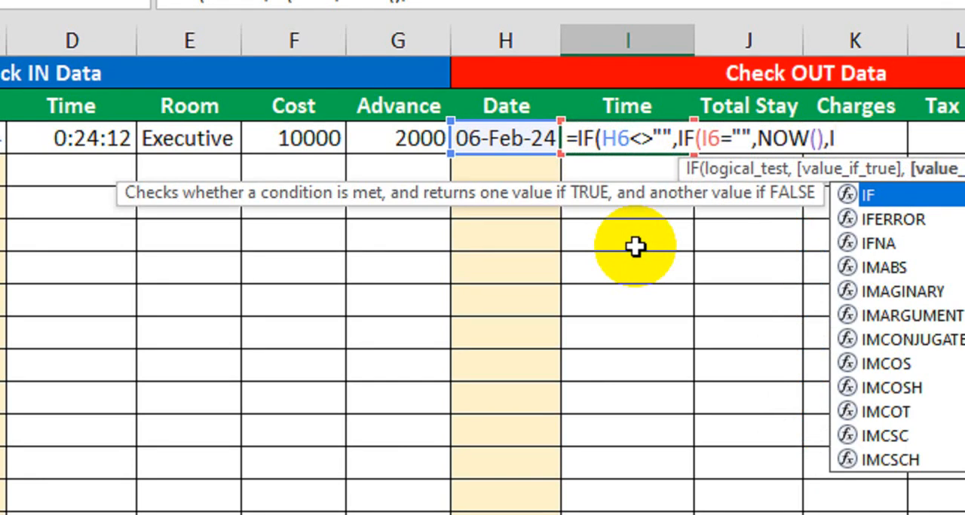
{"action": "type", "text": "6"}
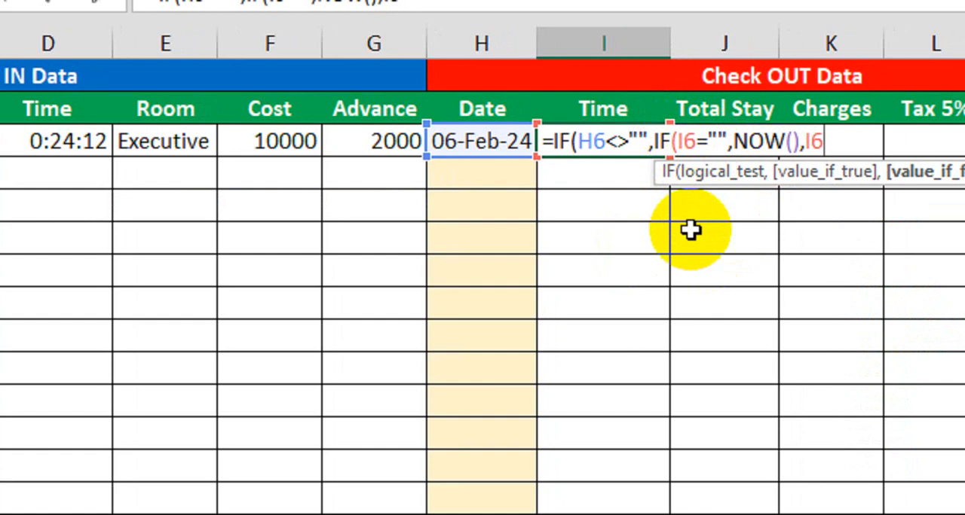
{"action": "type", "text": "),\"\""}
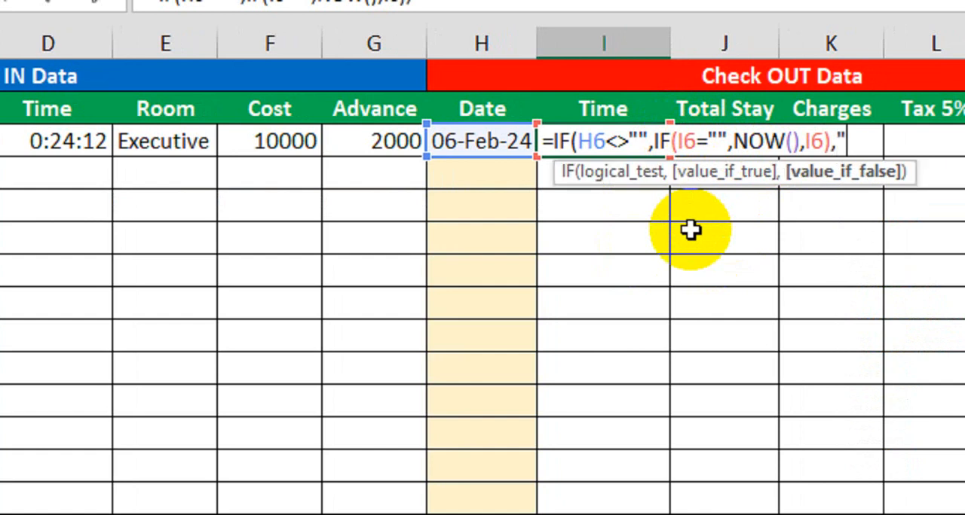
{"action": "type", "text": ")"}
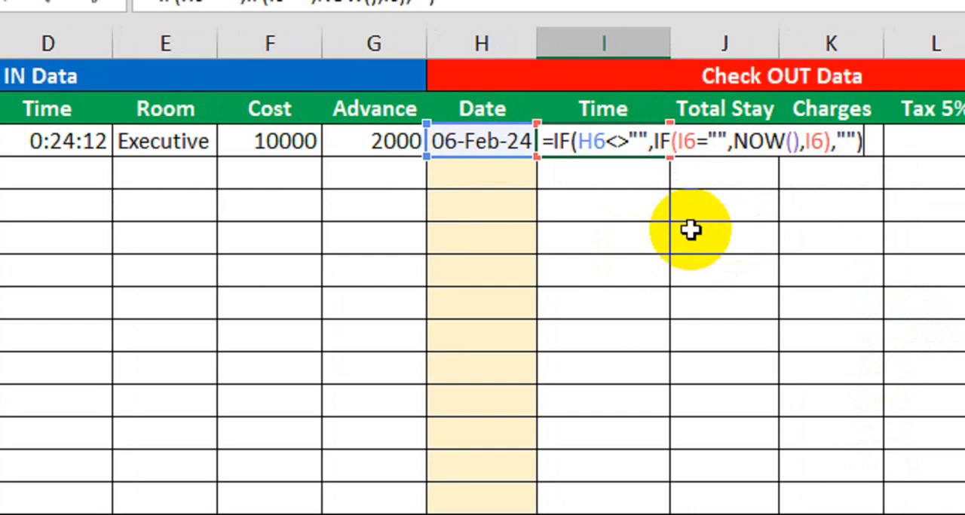
{"action": "key", "text": "Return"}
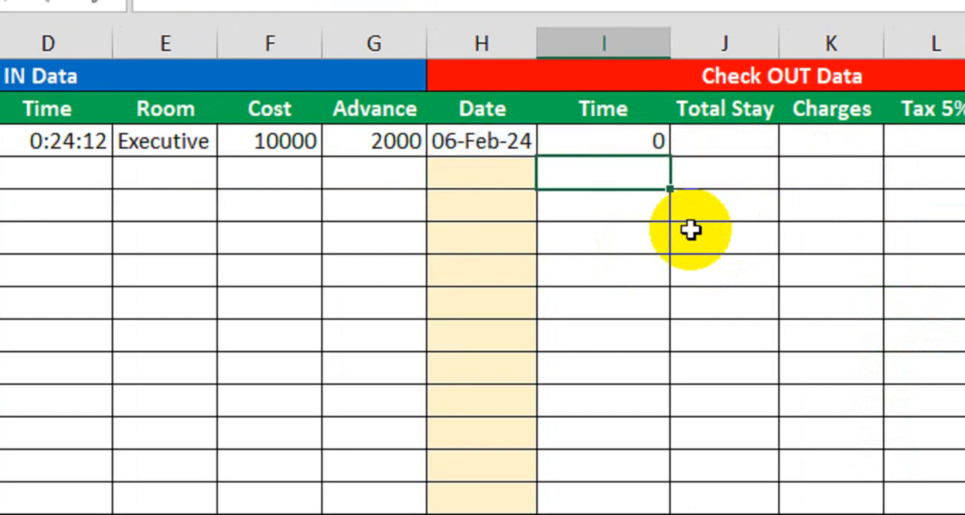
Clear the check-out date in H6 and re-enter it as 6-Feb-24 to trigger the time stamp
{"action": "left_click", "coordinate": [626, 146]}
{"action": "left_click", "coordinate": [501, 142]}
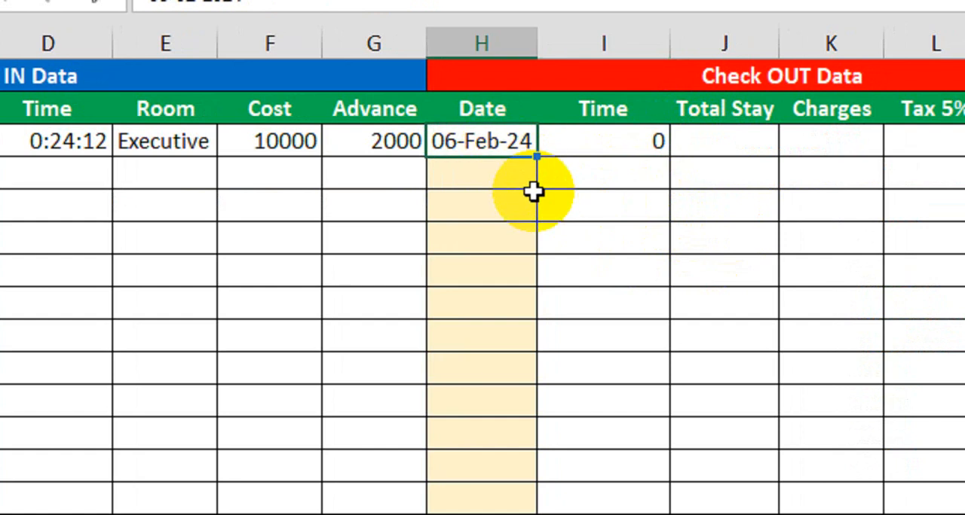
{"action": "key", "text": "Delete"}
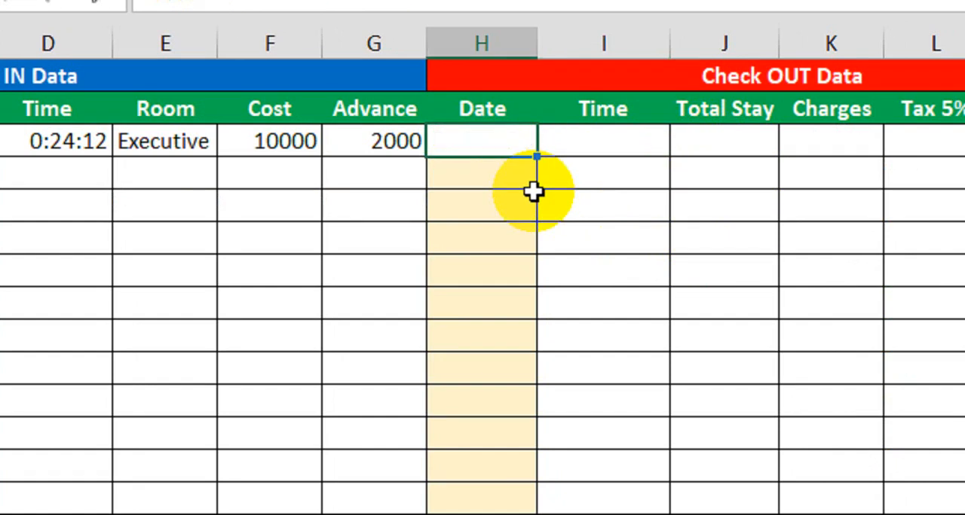
{"action": "type", "text": "6-Fe"}
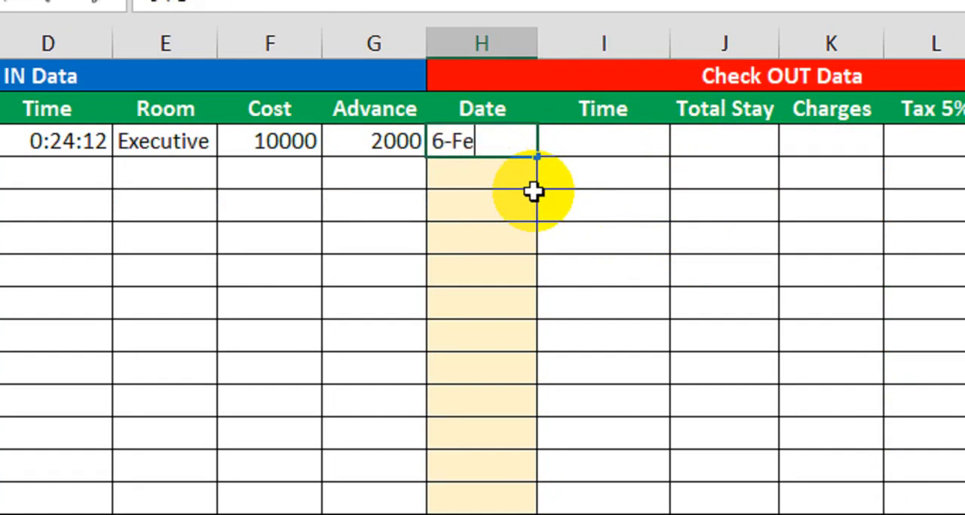
{"action": "type", "text": "b-24"}
{"action": "key", "text": "Return"}
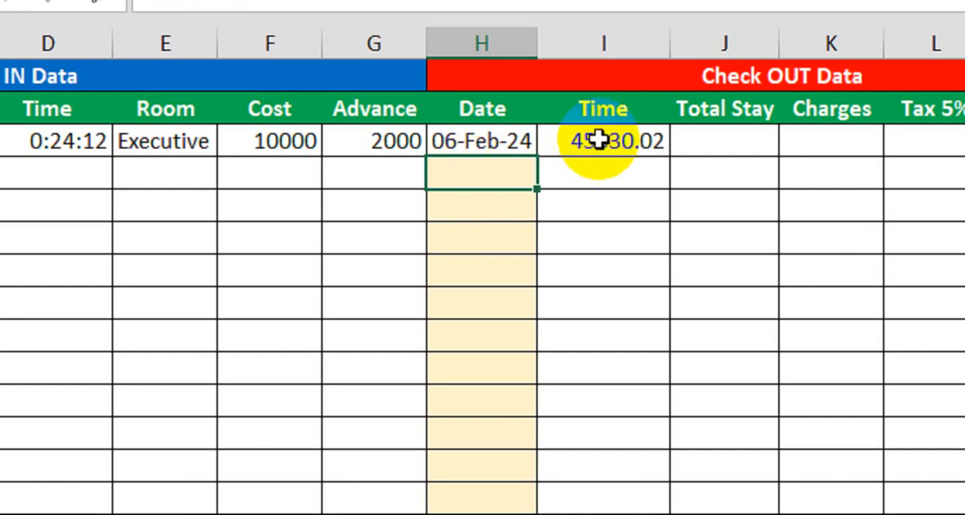
Format the check-out Time cells from I6 down to the table's last row with the 13:30:55 time format
{"action": "left_click_drag", "start_coordinate": [599, 135], "coordinate": [580, 514]}
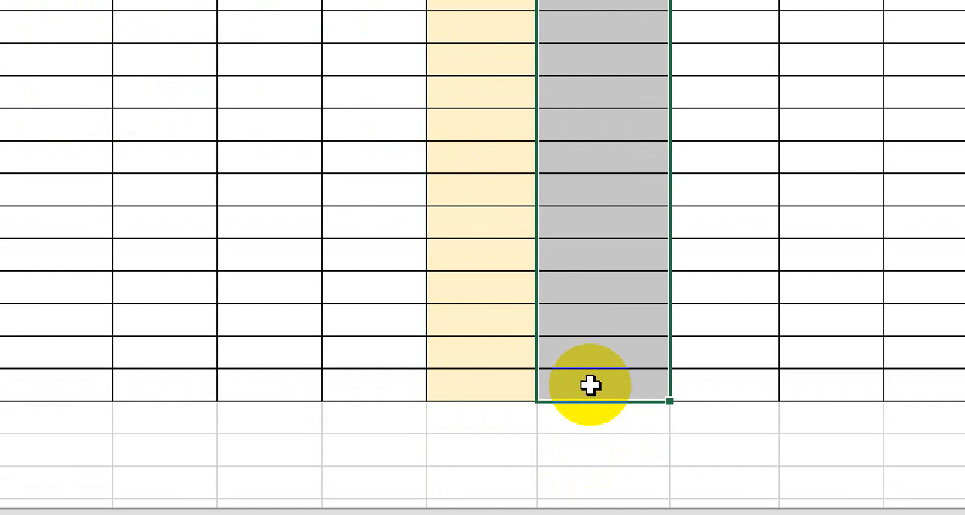
{"action": "key", "text": "ctrl+1"}
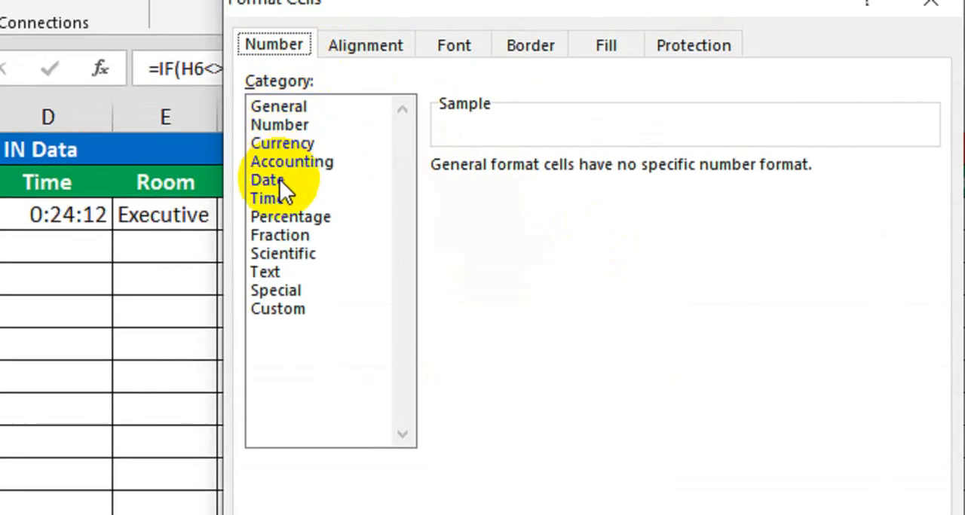
{"action": "left_click", "coordinate": [275, 113]}
{"action": "left_click", "coordinate": [482, 245]}
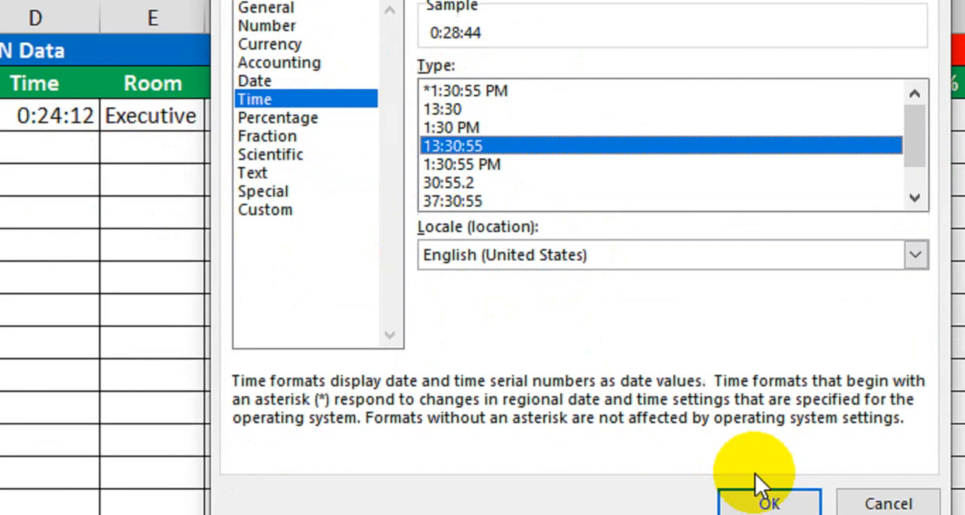
{"action": "left_click", "coordinate": [757, 482]}
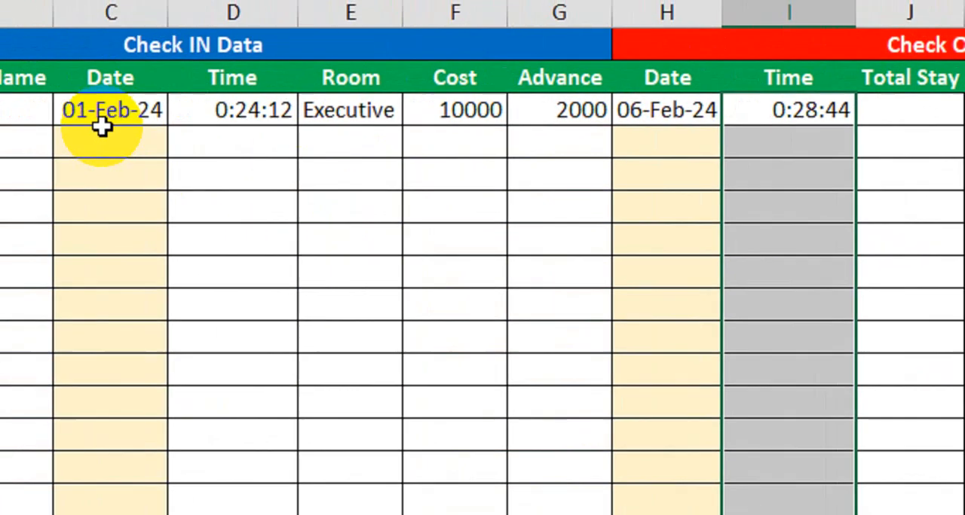
{"action": "left_click", "coordinate": [198, 125]}
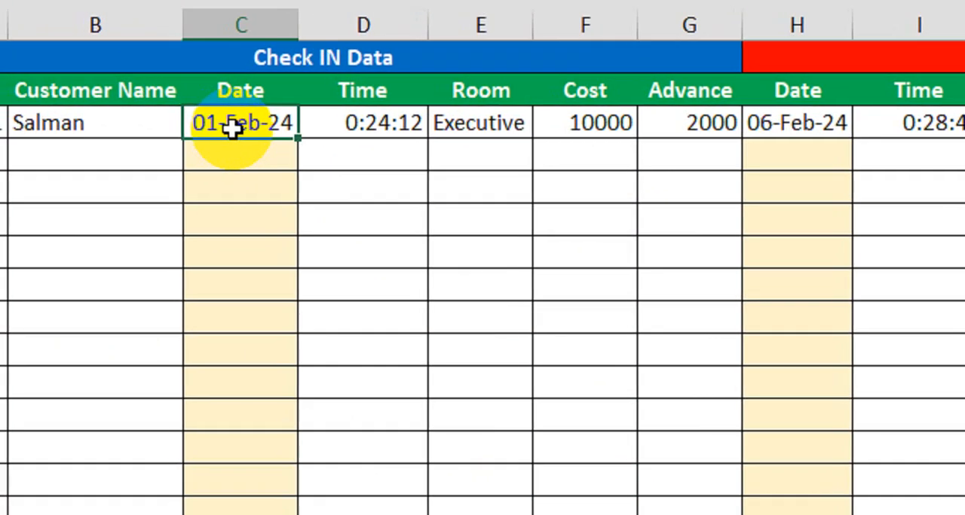
{"action": "left_click", "coordinate": [376, 134]}
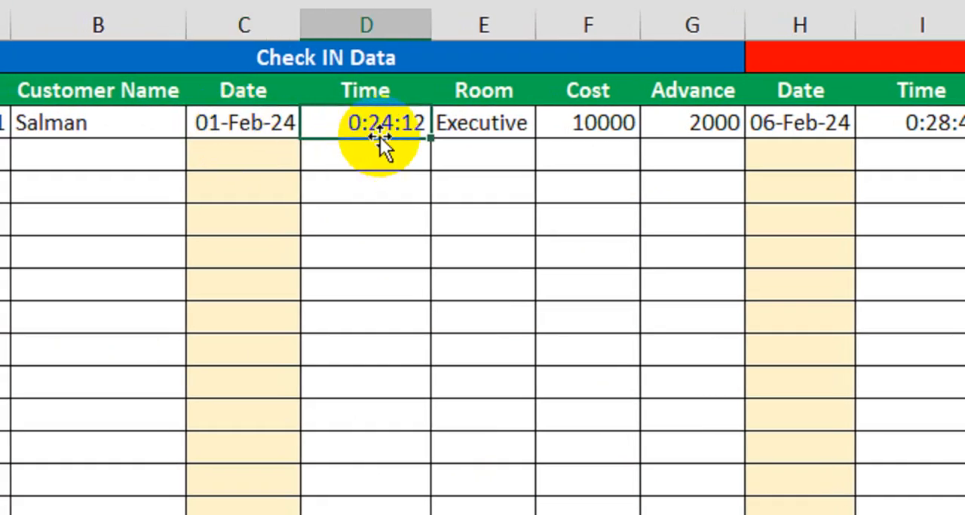
{"action": "left_click", "coordinate": [466, 135]}
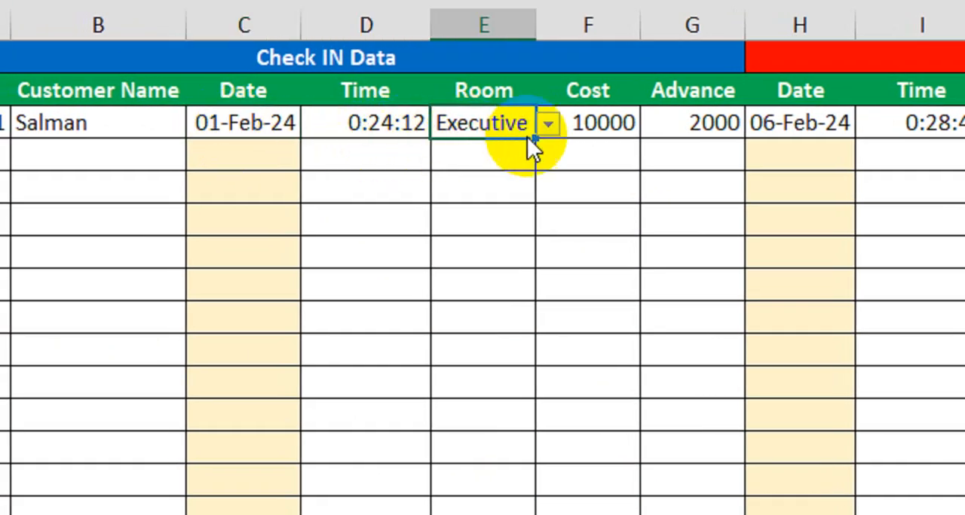
{"action": "left_click", "coordinate": [584, 130]}
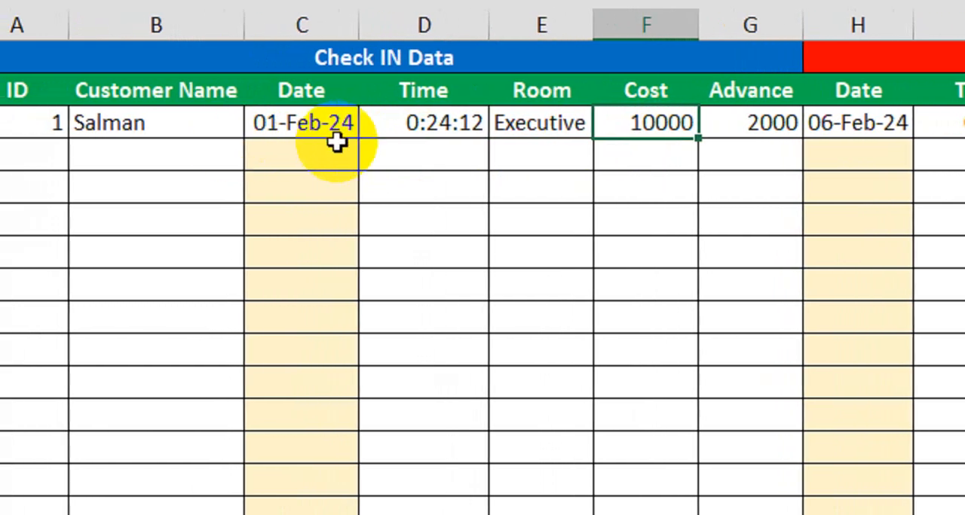
{"action": "left_click", "coordinate": [886, 132]}
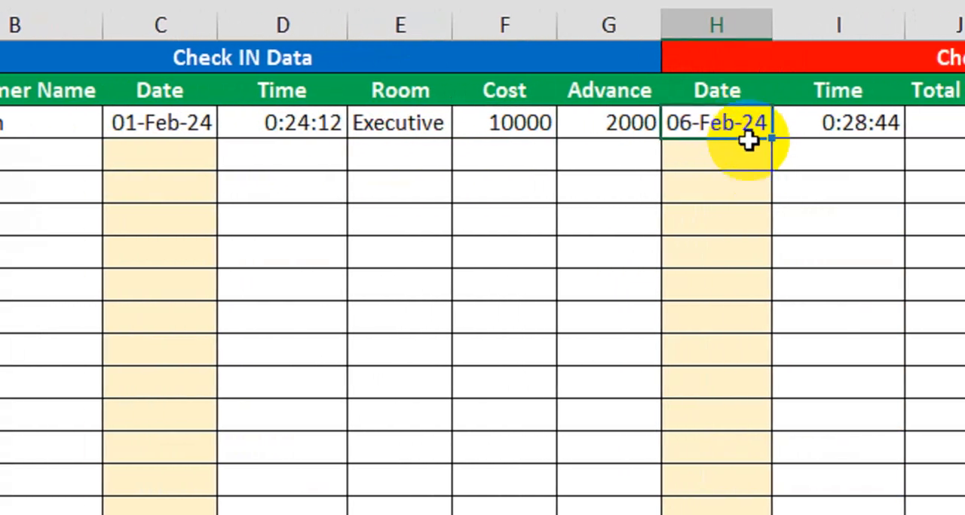
{"action": "left_click", "coordinate": [821, 127]}
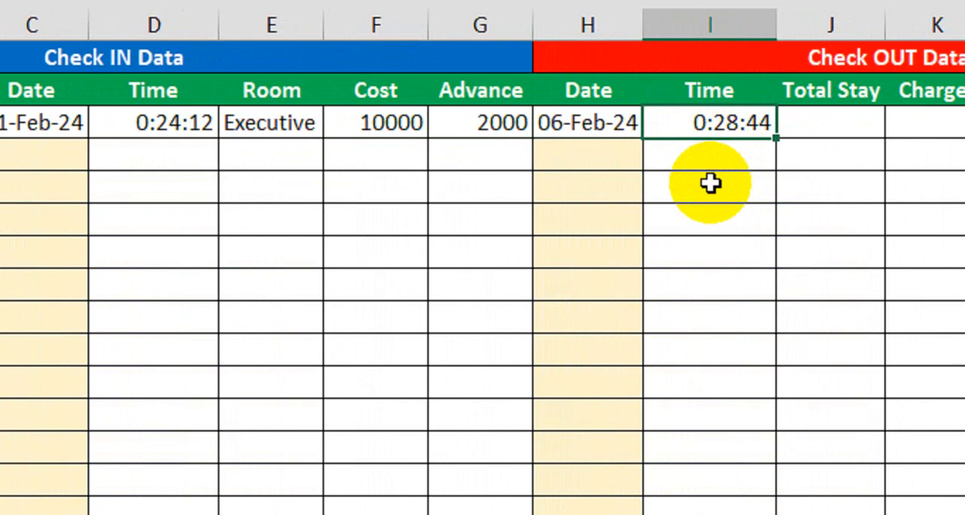
Enter =H6-C6 in Total Stay cell J6 to calculate the days between check-in and check-out
{"action": "left_click", "coordinate": [837, 124]}
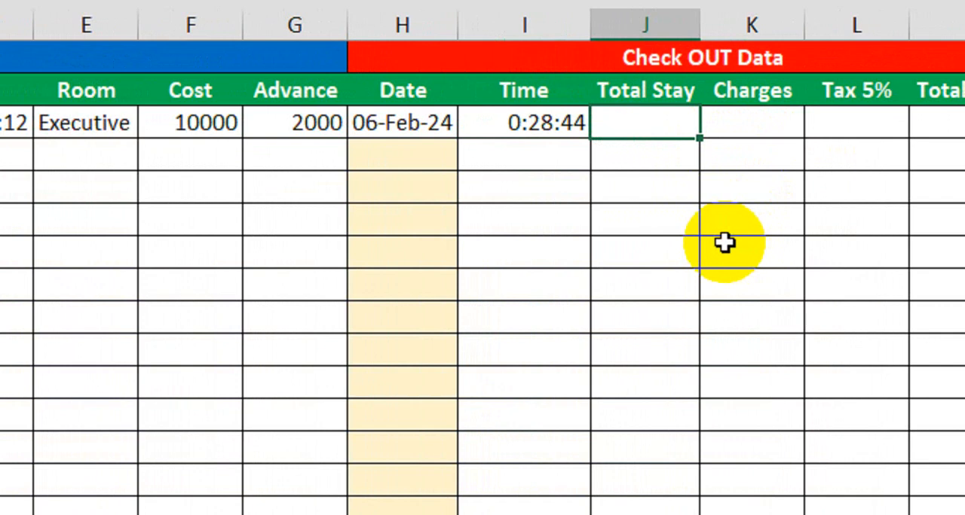
{"action": "type", "text": "="}
{"action": "left_click", "coordinate": [425, 130]}
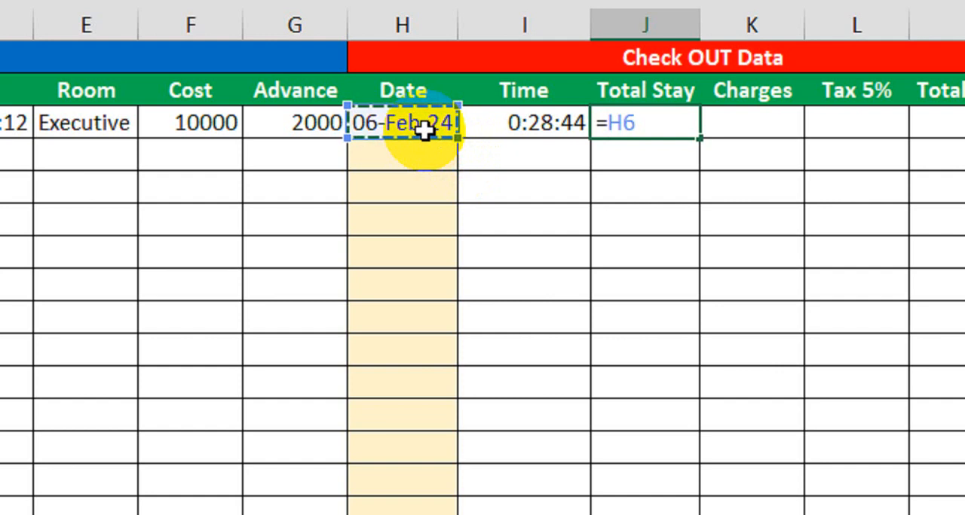
{"action": "type", "text": "-"}
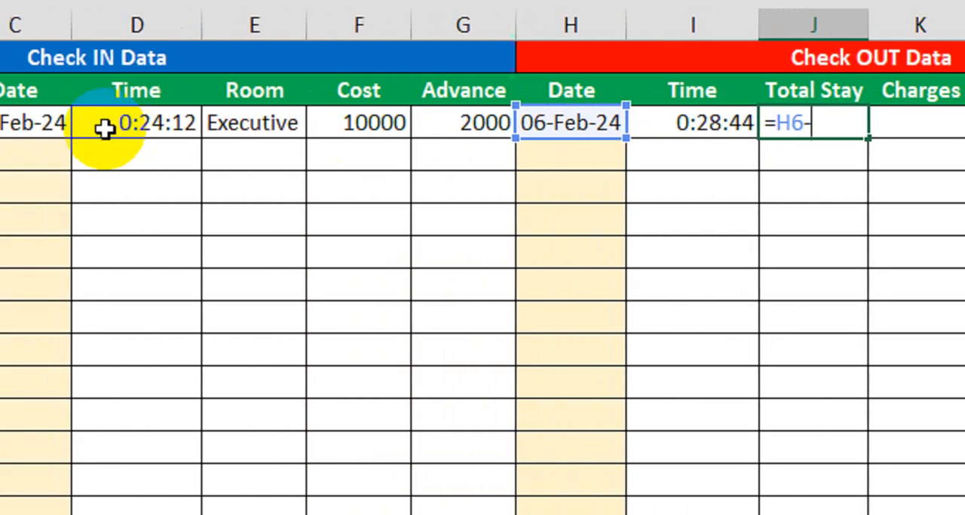
{"action": "left_click", "coordinate": [25, 125]}
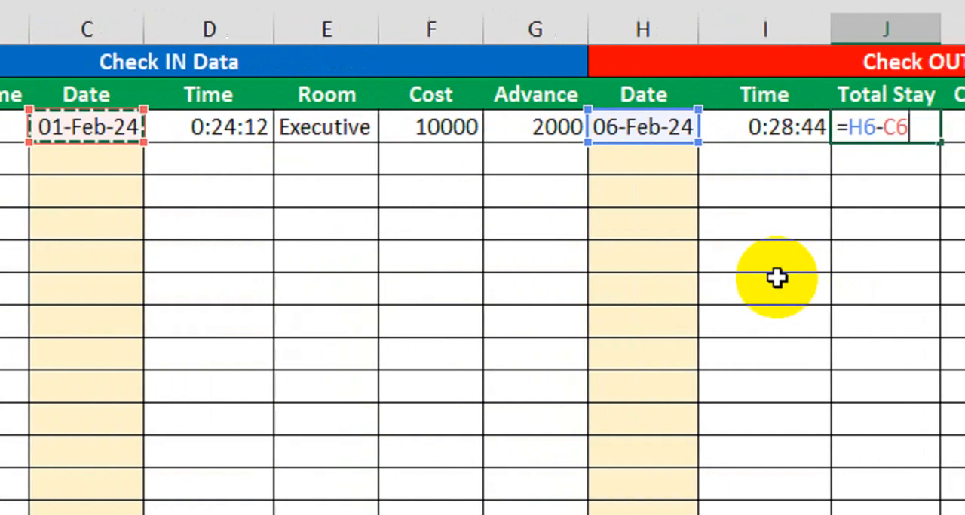
{"action": "key", "text": "Return"}
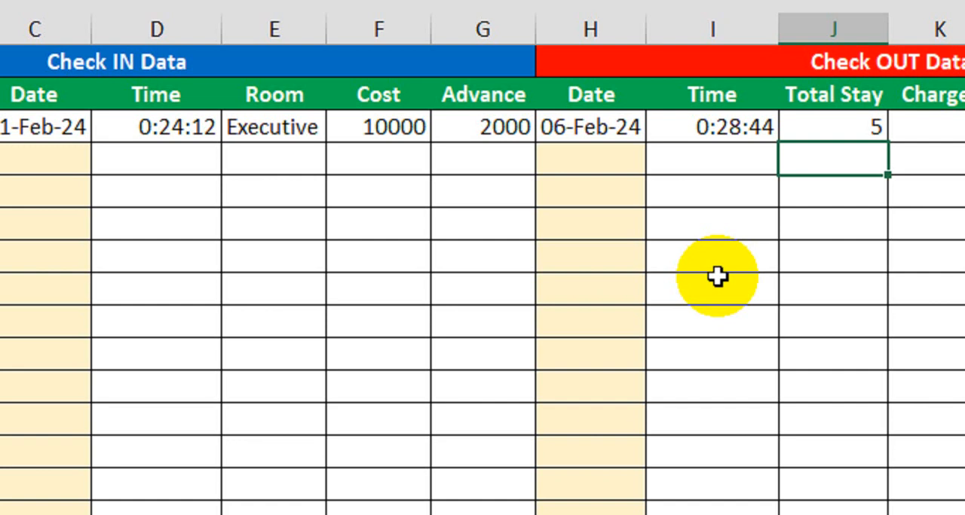
Replace the Total Stay formula in J6 with =IF(I6>N5,1,0)+H6-C6 to add a day when check-out is past the cutoff time
{"action": "left_click", "coordinate": [832, 126]}
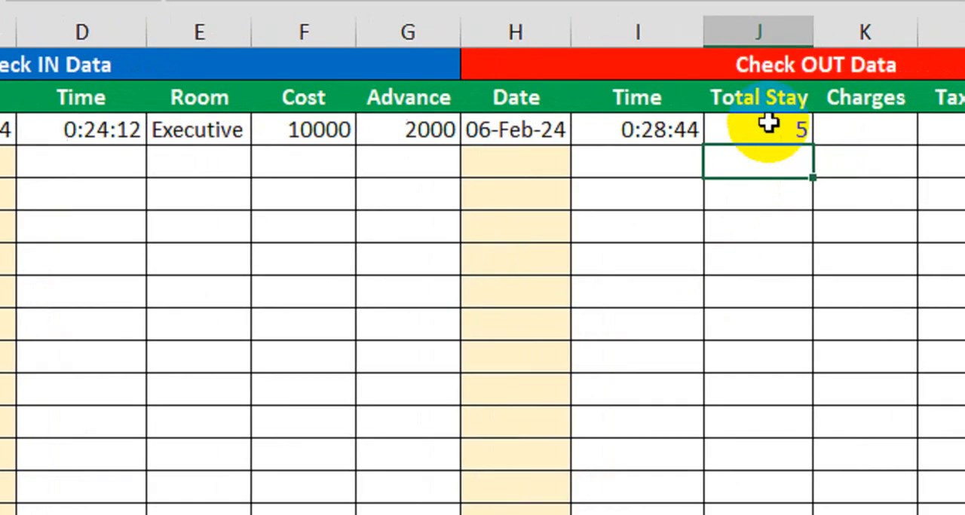
{"action": "type", "text": "="}
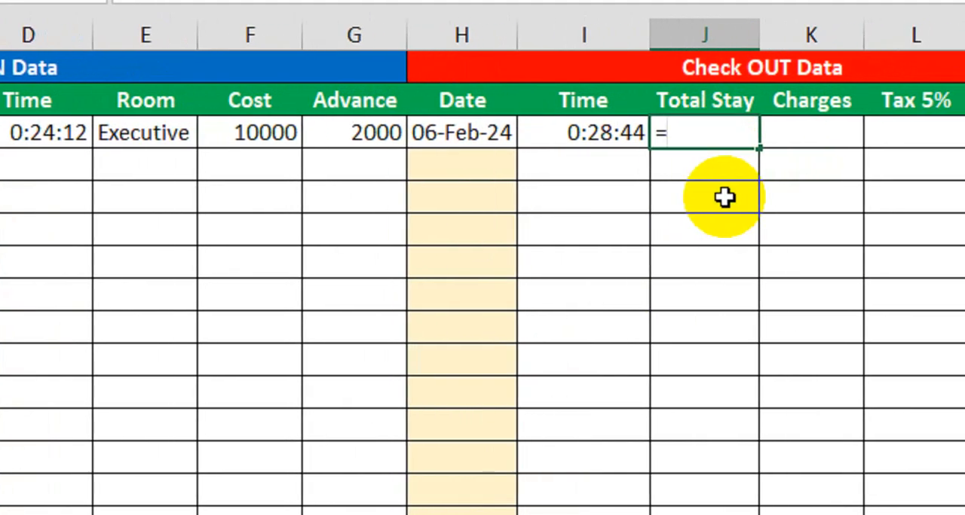
{"action": "type", "text": "IF("}
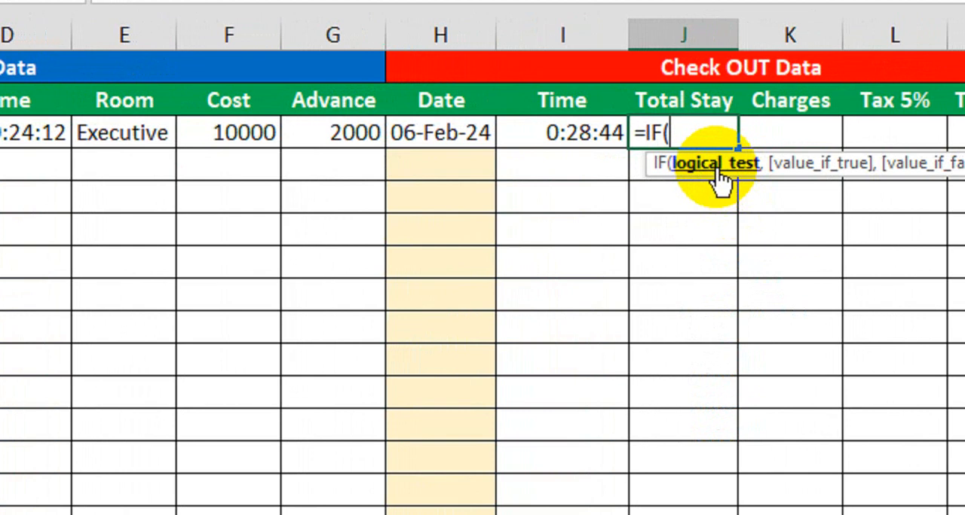
{"action": "left_click", "coordinate": [571, 134]}
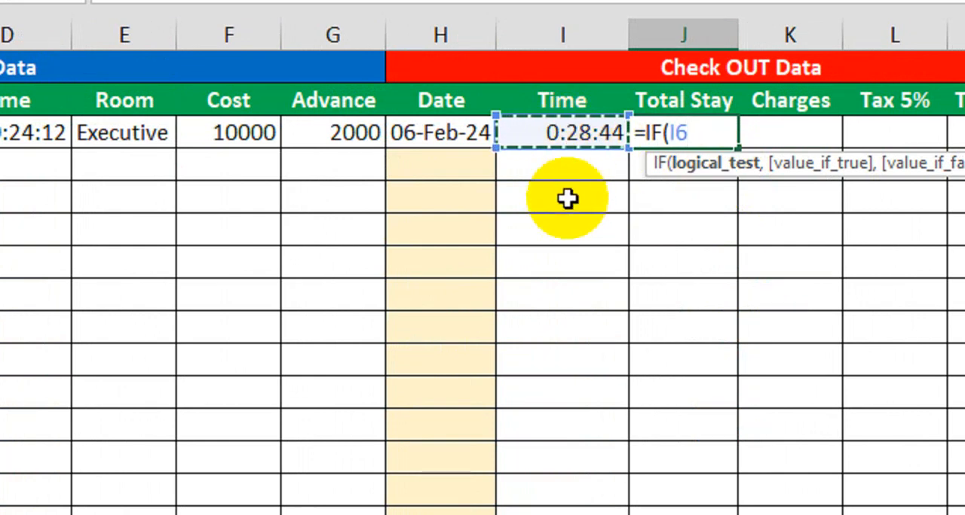
{"action": "type", "text": ">"}
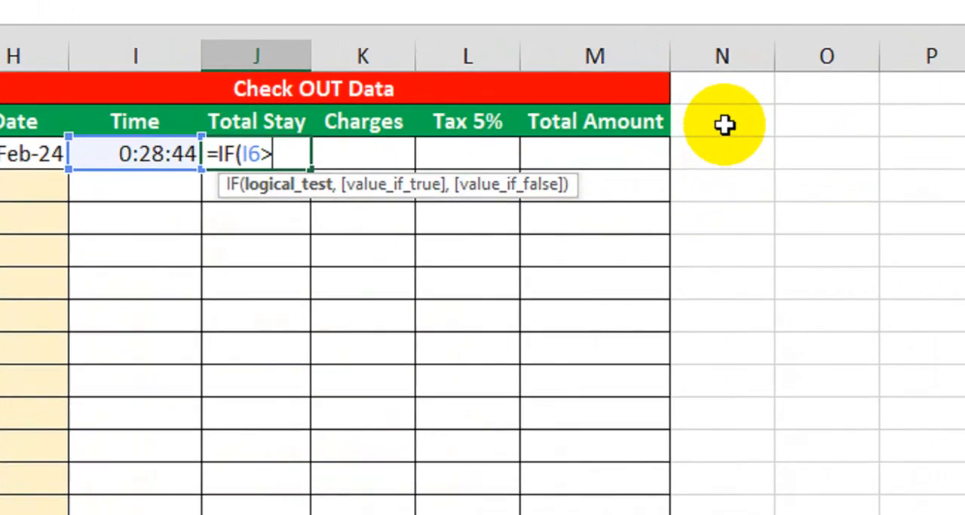
{"action": "left_click", "coordinate": [738, 102]}
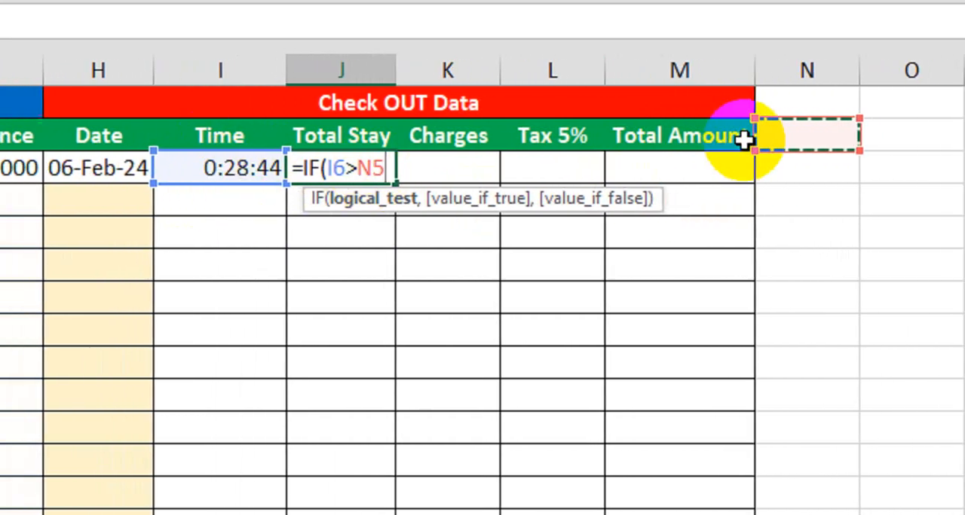
{"action": "type", "text": ","}
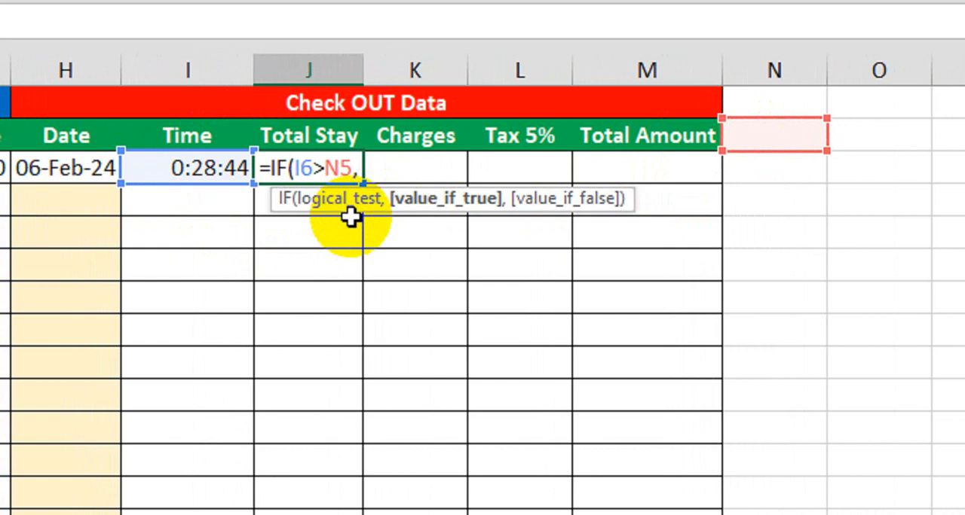
{"action": "type", "text": "1,0)+"}
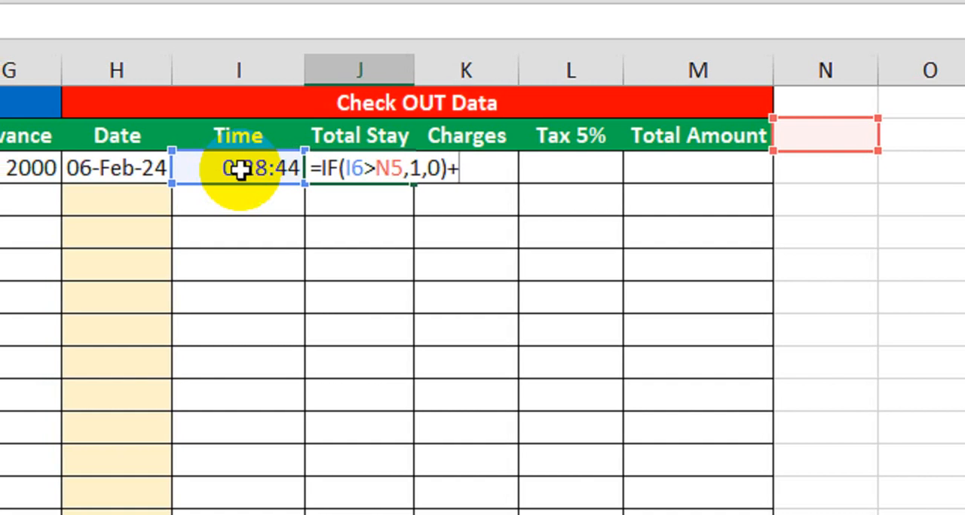
{"action": "left_click", "coordinate": [112, 169]}
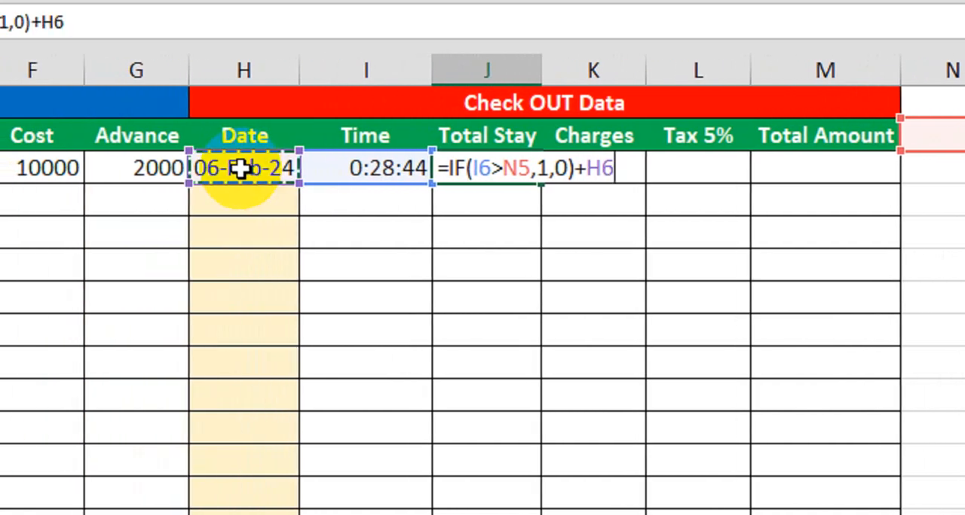
{"action": "type", "text": "-"}
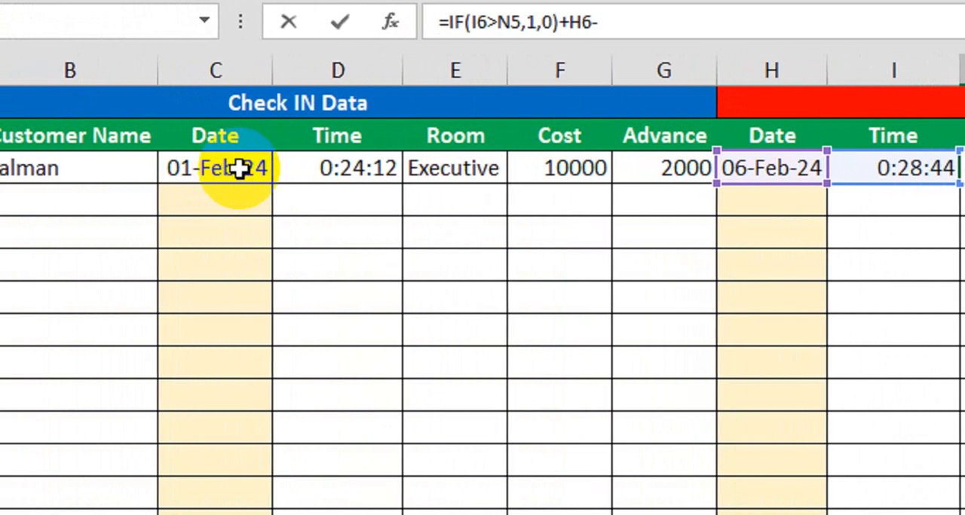
{"action": "left_click", "coordinate": [239, 169]}
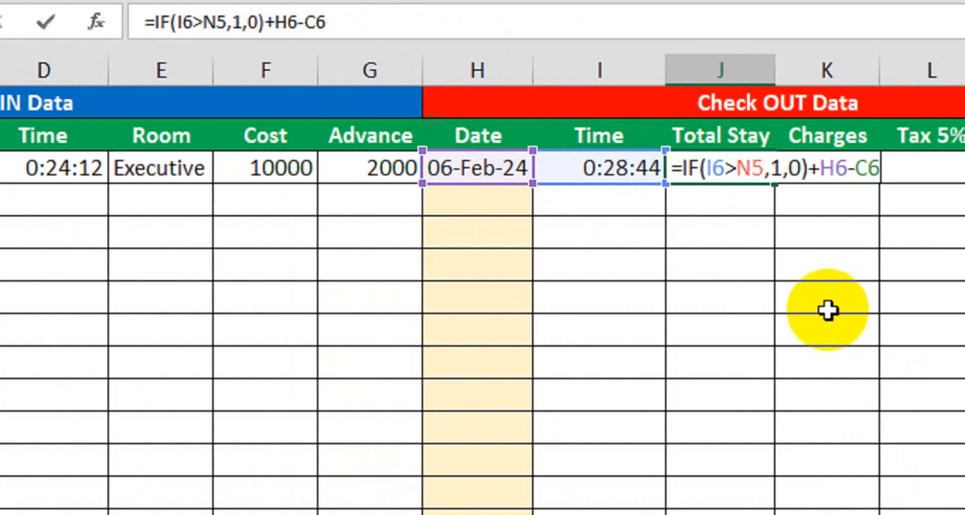
{"action": "key", "text": "Return"}
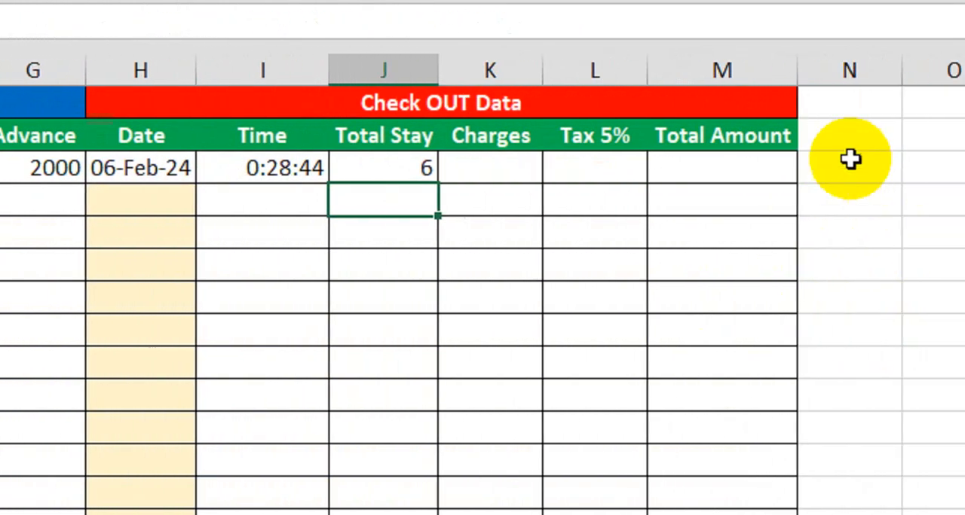
{"action": "left_click", "coordinate": [850, 145]}
{"action": "type", "text": "1"}
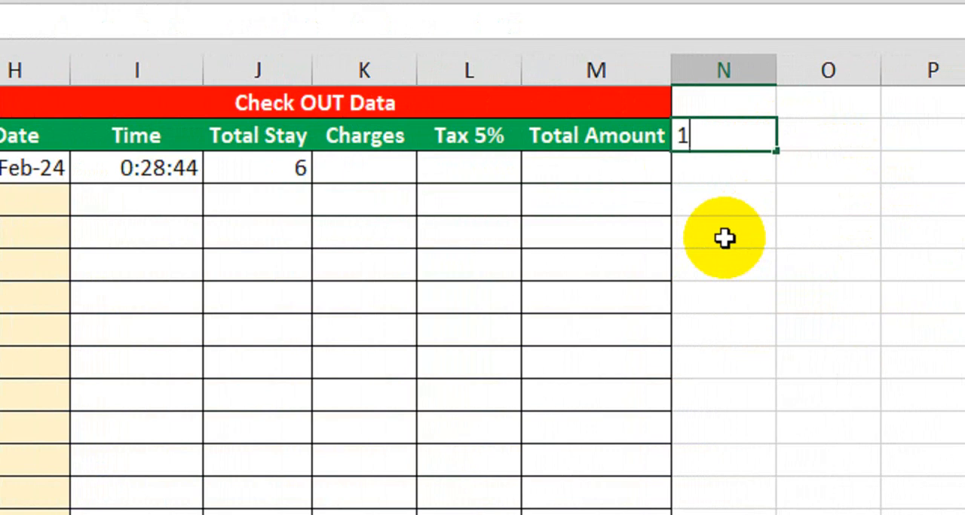
{"action": "type", "text": ":00"}
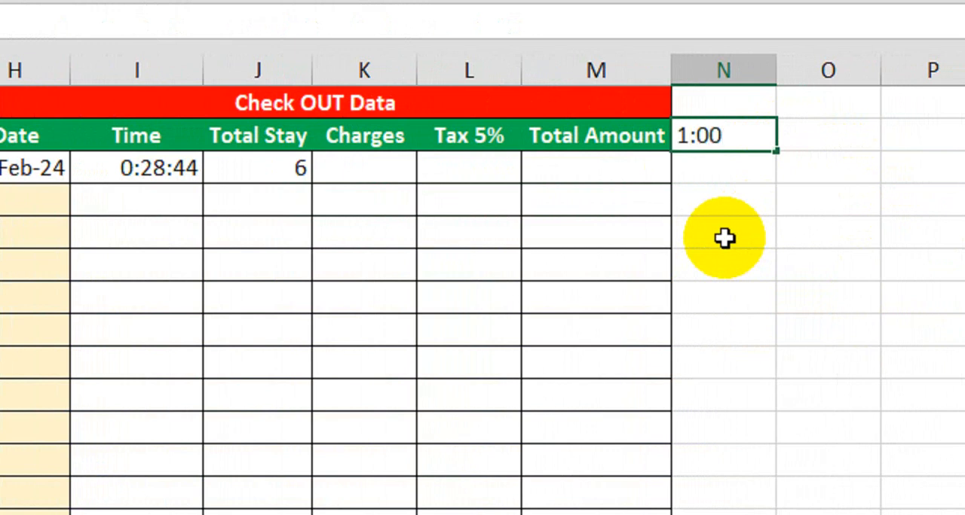
{"action": "key", "text": "ctrl+Return"}
Set the check-out cutoff time in cell N5, beside the Total Amount header, to 10:00
{"action": "key", "text": "Left"}
{"action": "key", "text": "Left"}
{"action": "key", "text": "Right"}
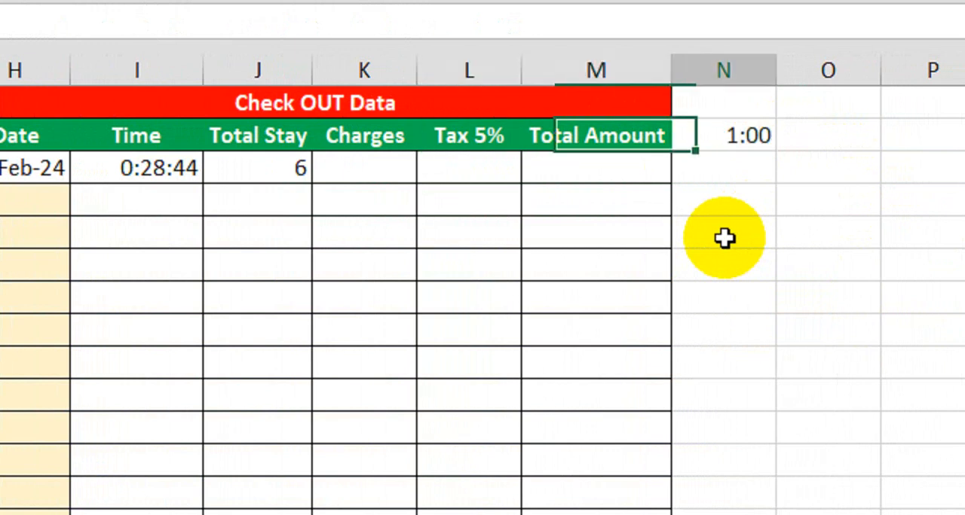
{"action": "key", "text": "Right"}
{"action": "type", "text": "10:00"}
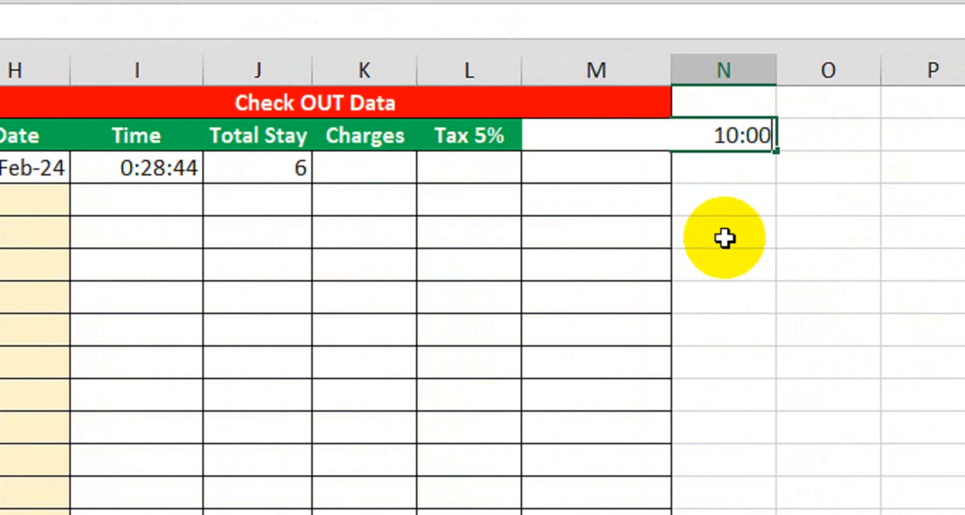
{"action": "key", "text": "Return"}
Review the Total Stay formula in J6 against the cutoff time in N5
{"action": "scroll", "coordinate": [193, 243], "scroll_direction": "left", "scroll_amount": 2}
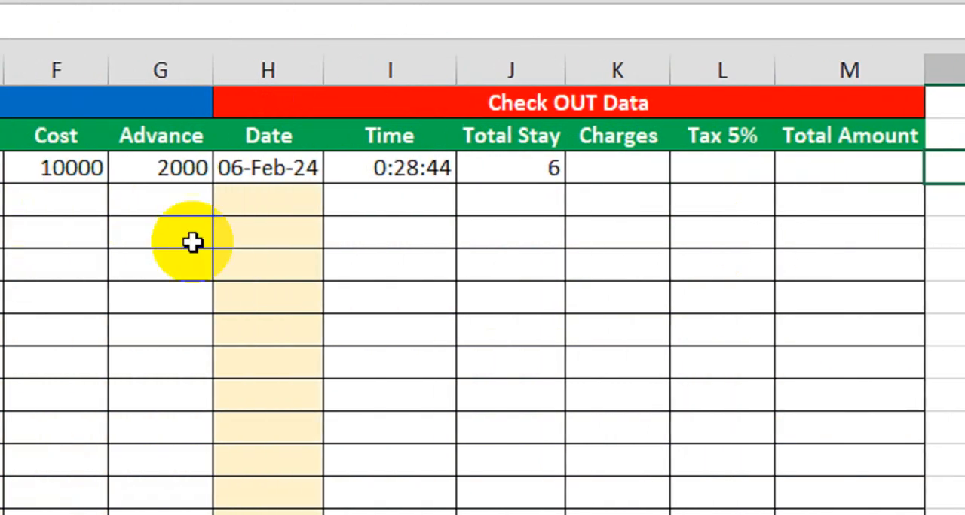
{"action": "left_click", "coordinate": [493, 175]}
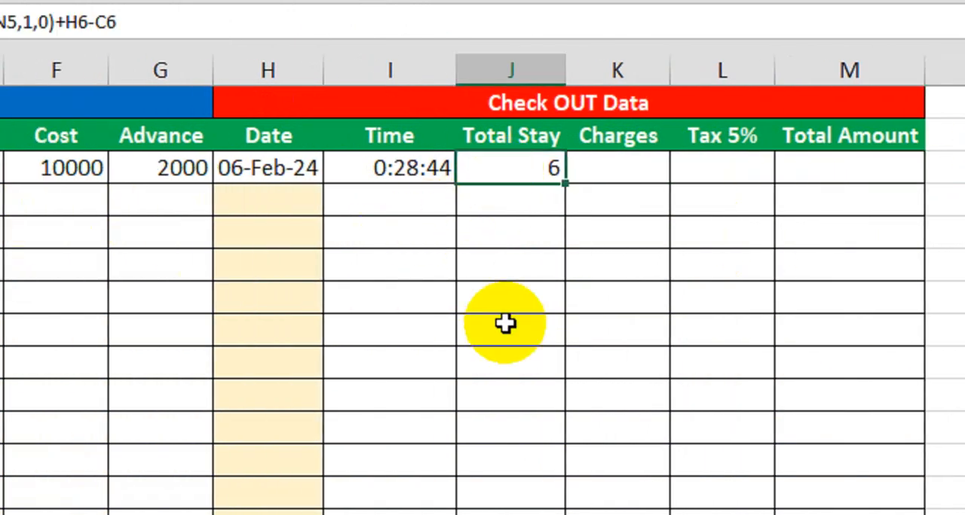
{"action": "scroll", "coordinate": [756, 299], "scroll_direction": "right", "scroll_amount": 2}
{"action": "left_click", "coordinate": [783, 147]}
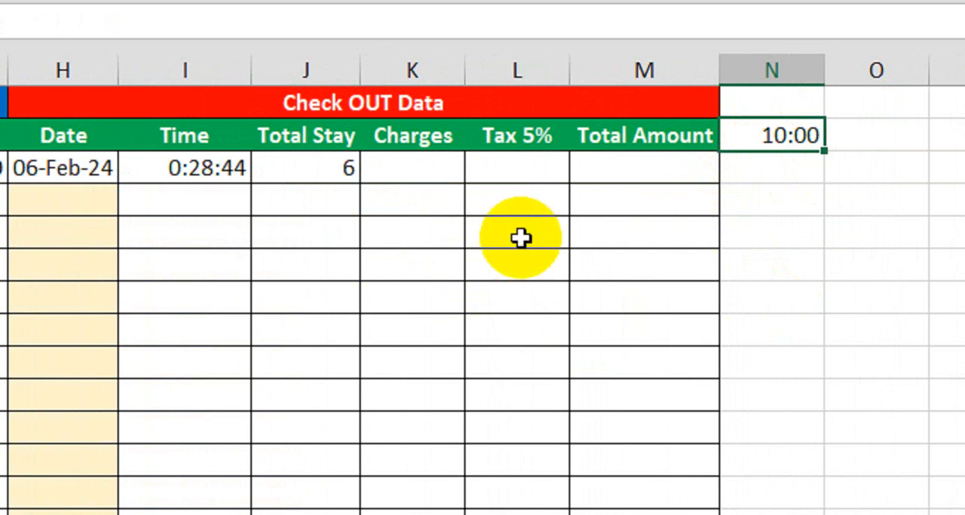
{"action": "scroll", "coordinate": [276, 239], "scroll_direction": "left", "scroll_amount": 1}
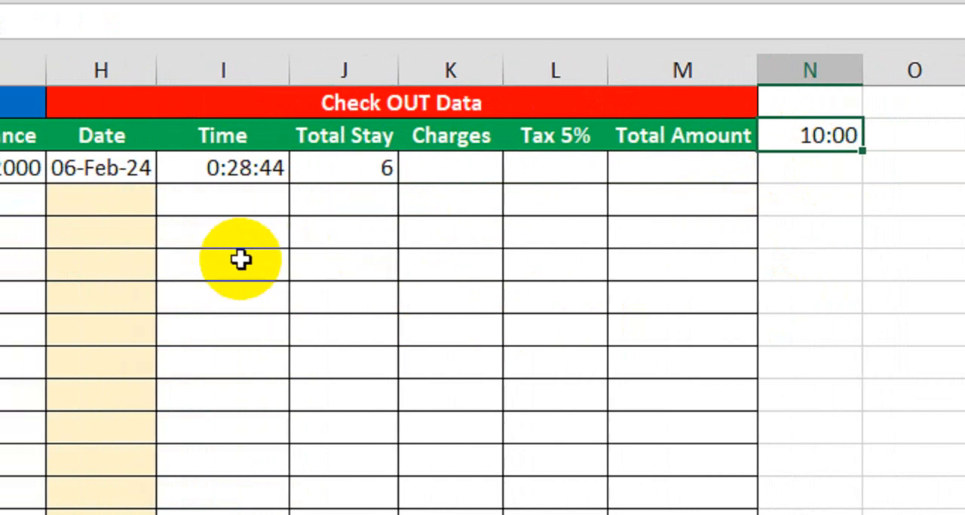
{"action": "left_click", "coordinate": [347, 181]}
{"action": "scroll", "coordinate": [347, 185], "scroll_direction": "left", "scroll_amount": 2}
Enter =F6*J6 in Charges cell K6 to multiply the room cost by the total stay
{"action": "left_click", "coordinate": [549, 177]}
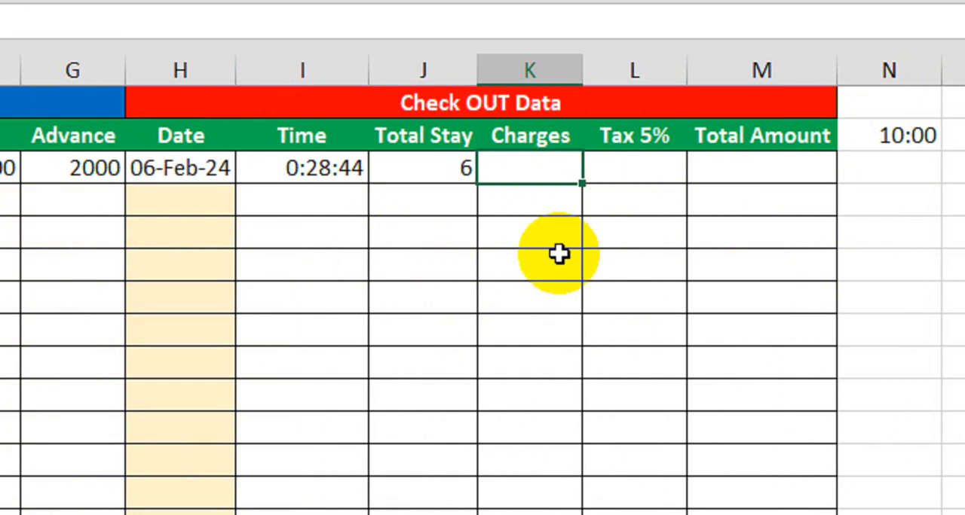
{"action": "type", "text": "="}
{"action": "scroll", "coordinate": [141, 205], "scroll_direction": "left", "scroll_amount": 4}
{"action": "left_click", "coordinate": [196, 172]}
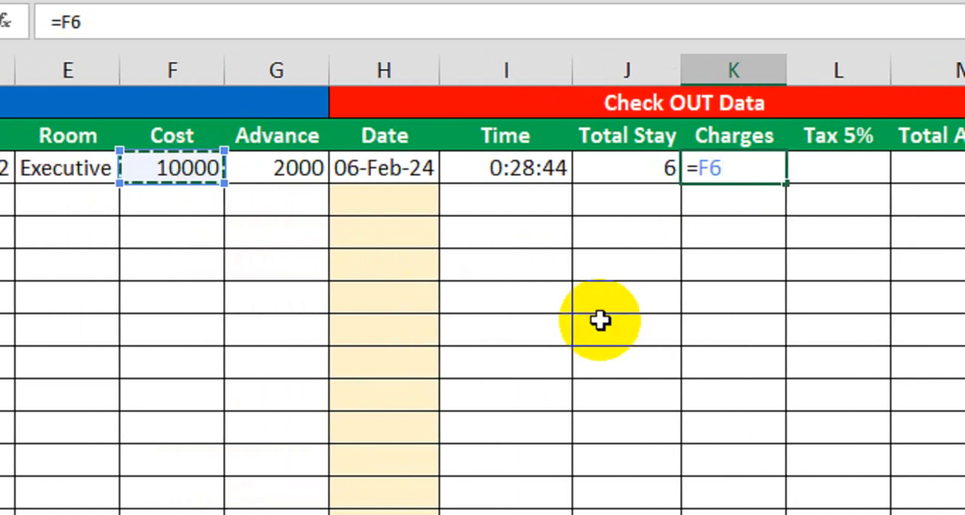
{"action": "type", "text": "*"}
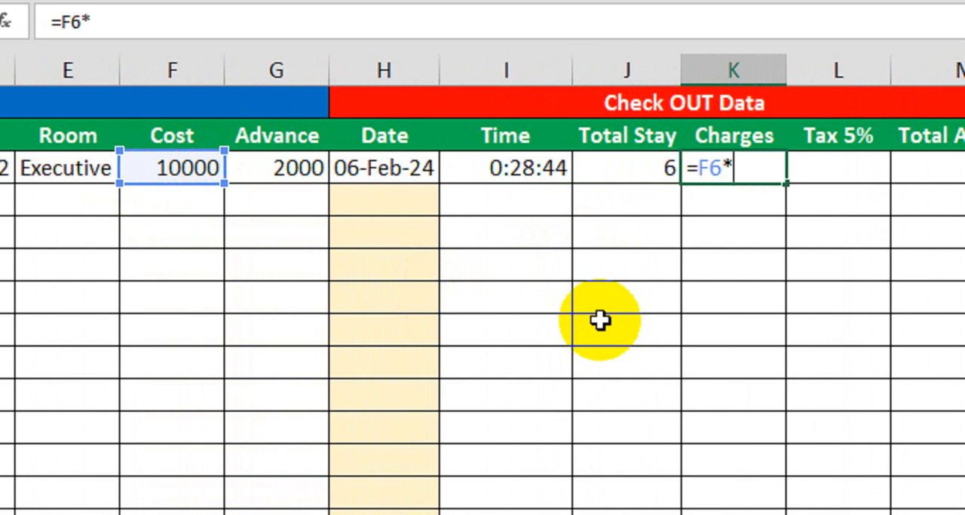
{"action": "left_click", "coordinate": [637, 168]}
{"action": "key", "text": "Return"}
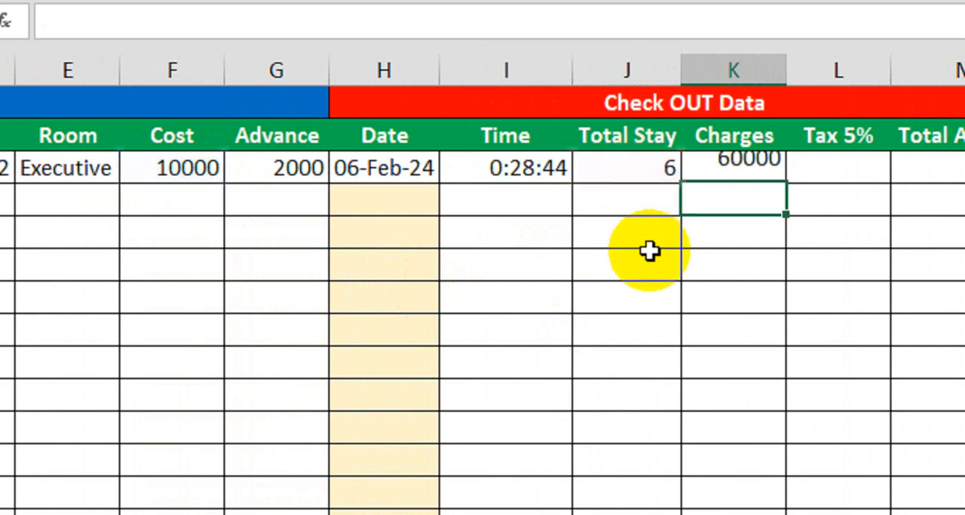
{"action": "left_click", "coordinate": [735, 170]}
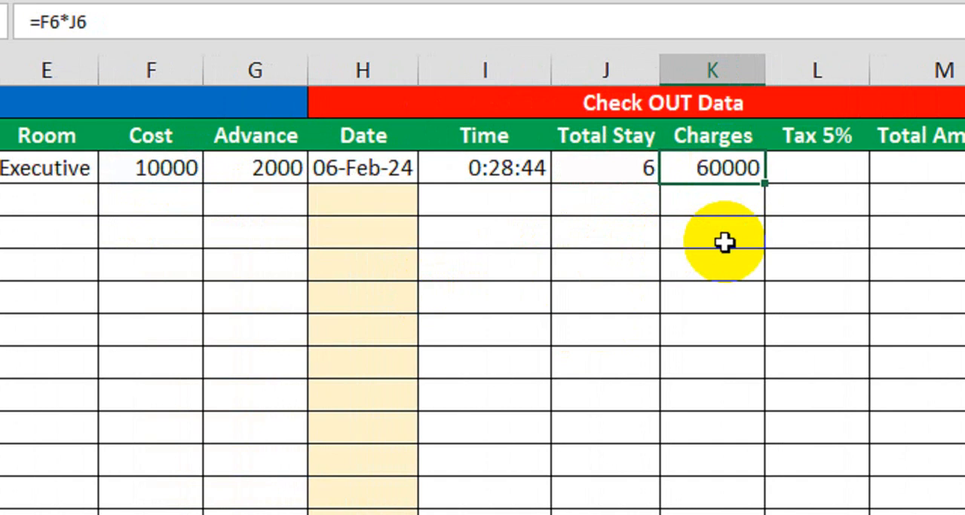
Enter =K6*5% in Tax 5% cell L6 to calculate the tax on the charges
{"action": "left_click", "coordinate": [815, 175]}
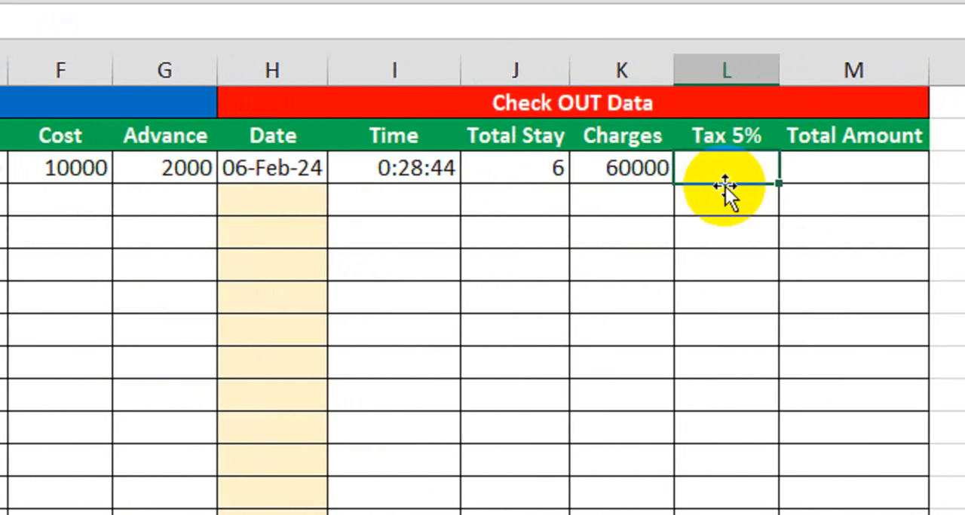
{"action": "type", "text": "="}
{"action": "left_click", "coordinate": [653, 174]}
{"action": "type", "text": "*"}
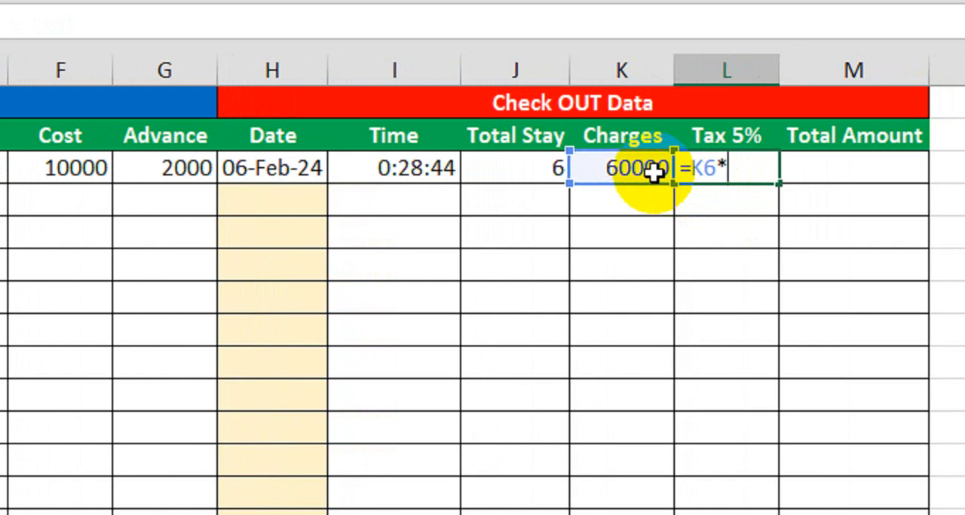
{"action": "type", "text": "5%"}
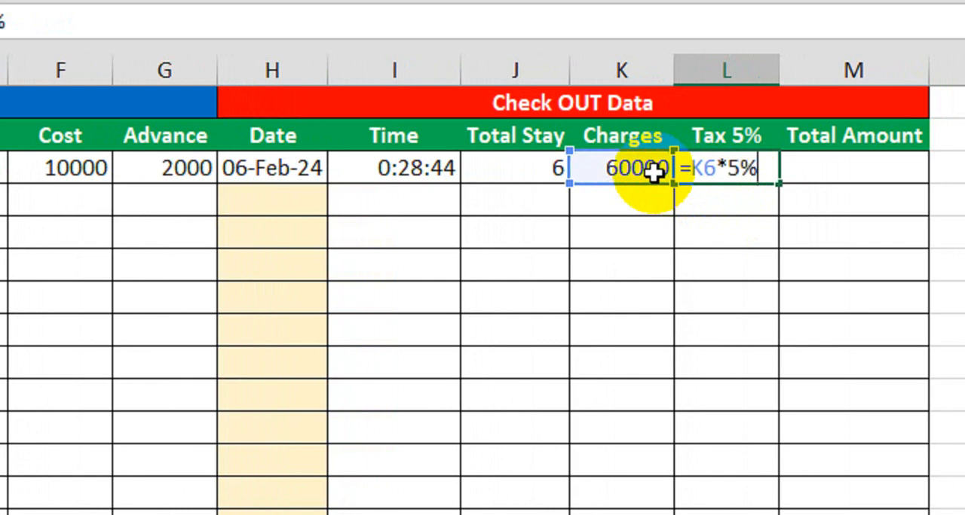
{"action": "key", "text": "Return"}
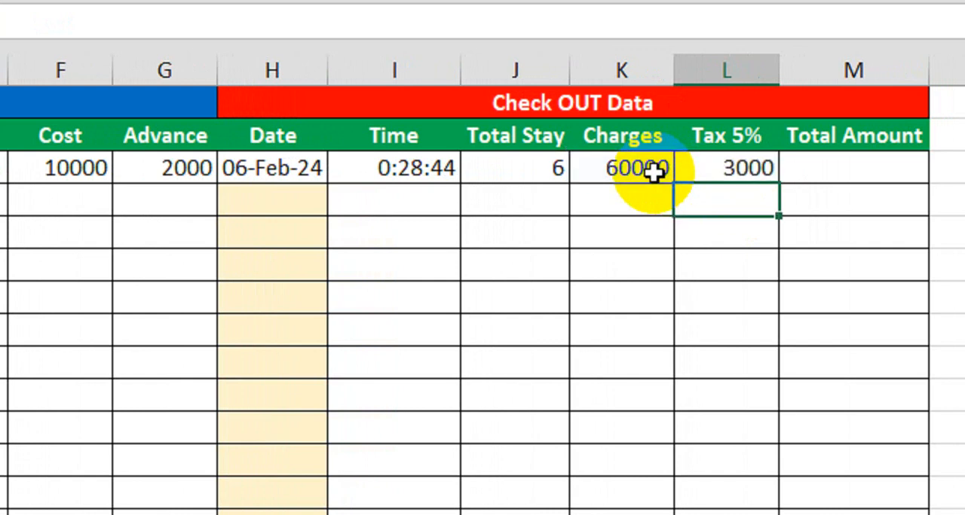
{"action": "left_click", "coordinate": [695, 170]}
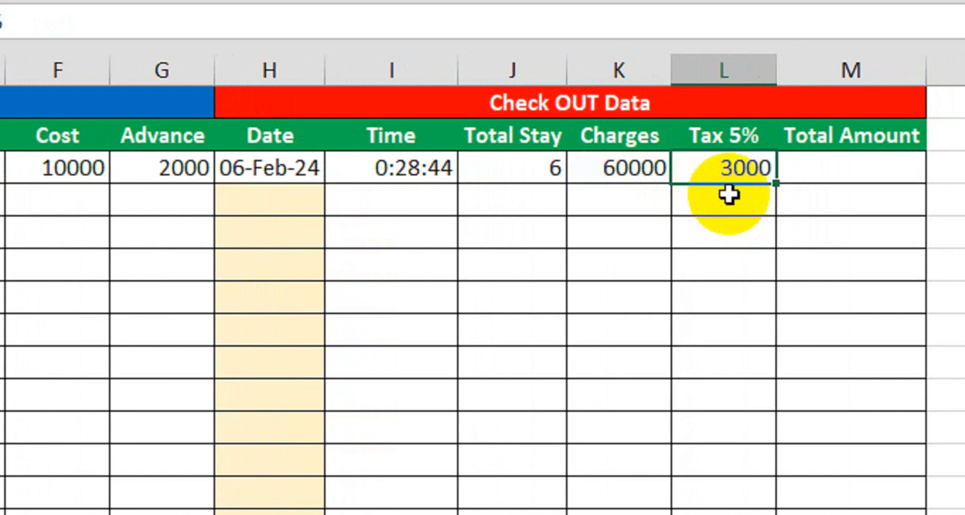
Enter =K6+L6-G6 in Total Amount cell M6 to add charges and tax and subtract the advance
{"action": "left_click", "coordinate": [812, 169]}
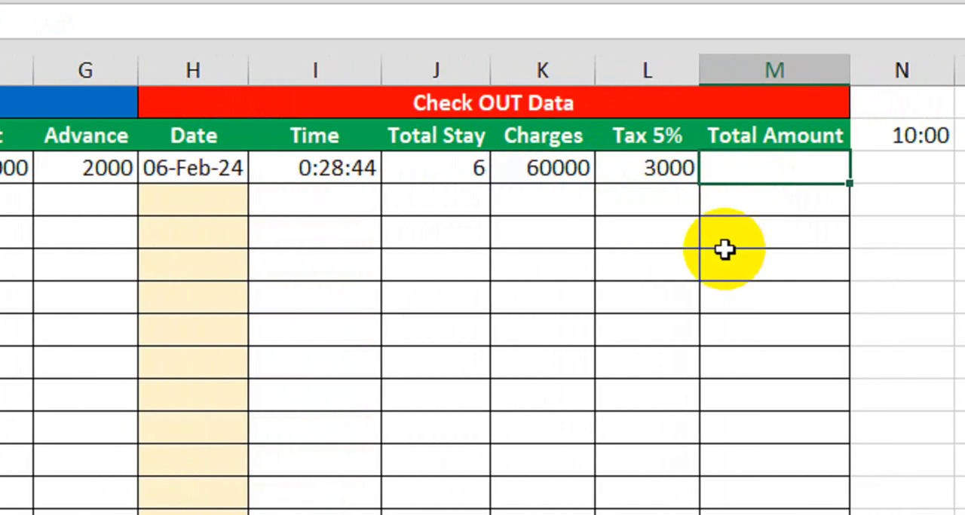
{"action": "type", "text": "="}
{"action": "left_click", "coordinate": [571, 169]}
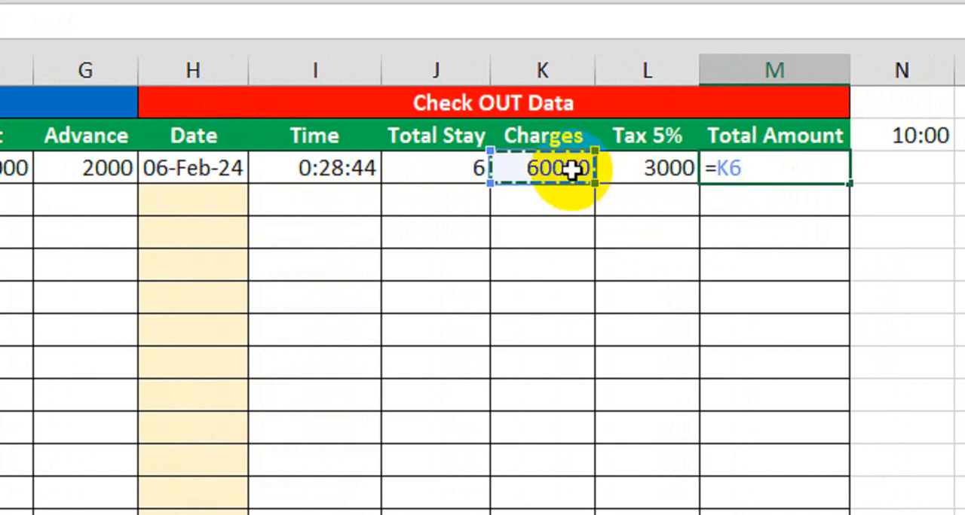
{"action": "type", "text": "+"}
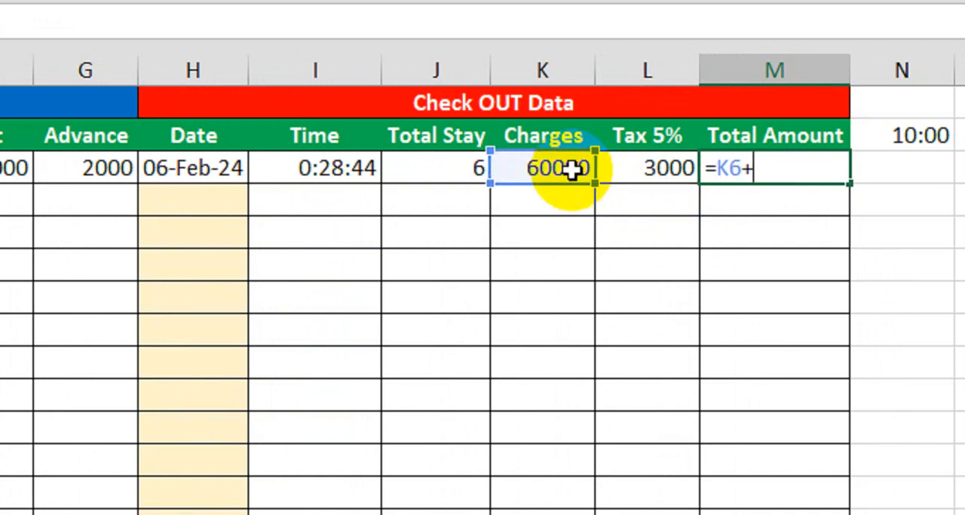
{"action": "left_click", "coordinate": [651, 170]}
{"action": "type", "text": "-"}
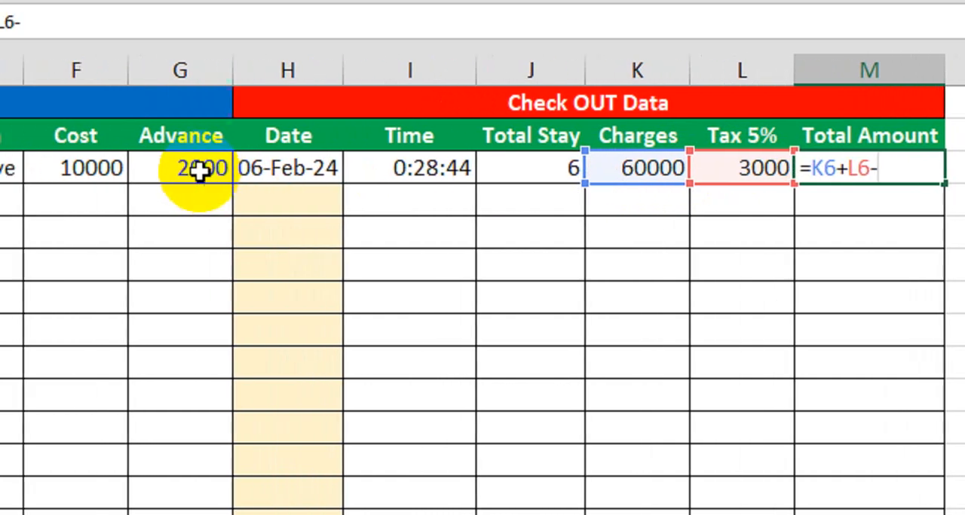
{"action": "left_click", "coordinate": [238, 174]}
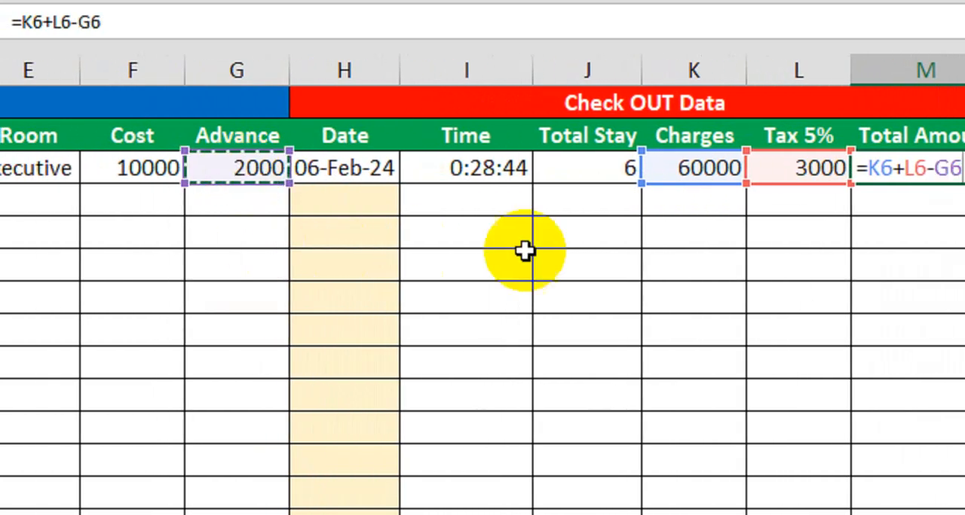
{"action": "key", "text": "Return"}
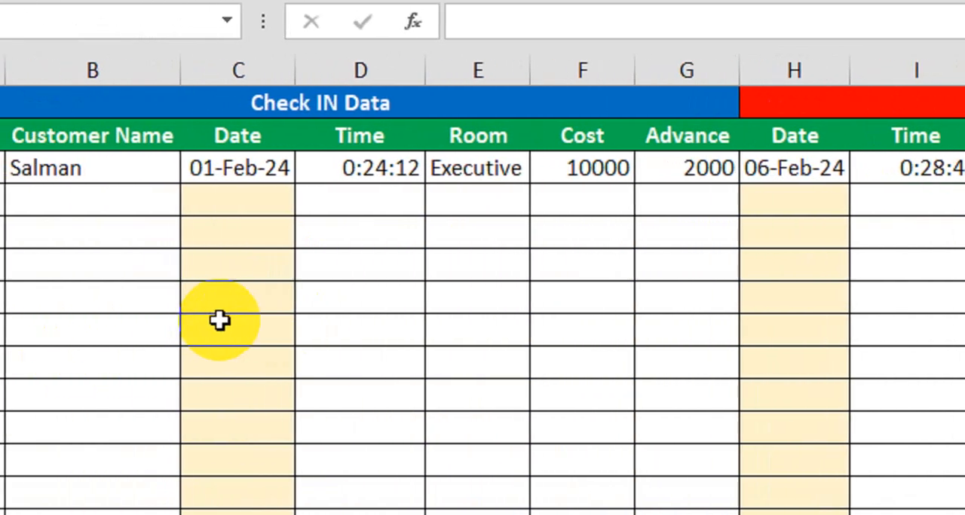
Review the Check IN Data block and its first record in row 6, including the Room choice and the Cost formula
{"action": "left_click_drag", "start_coordinate": [204, 112], "coordinate": [531, 402]}
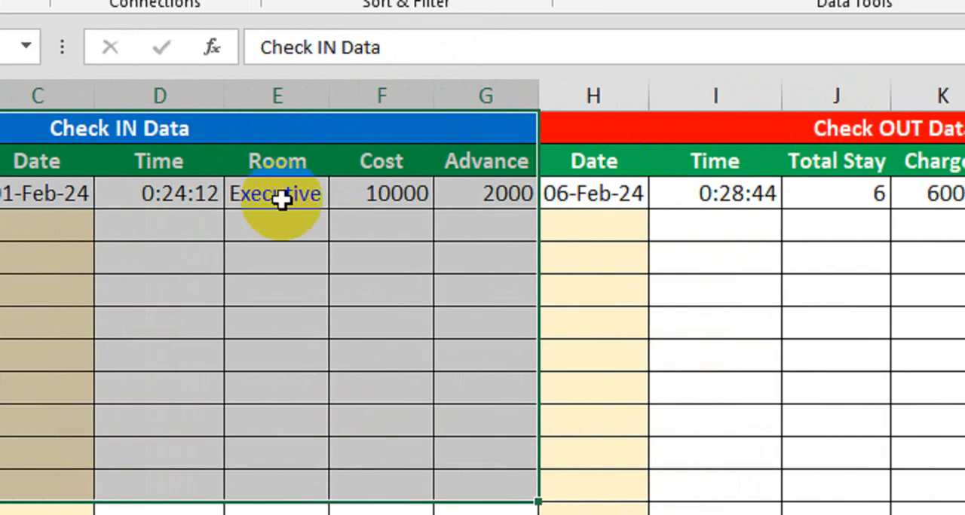
{"action": "left_click", "coordinate": [180, 199]}
{"action": "left_click_drag", "start_coordinate": [111, 204], "coordinate": [560, 190]}
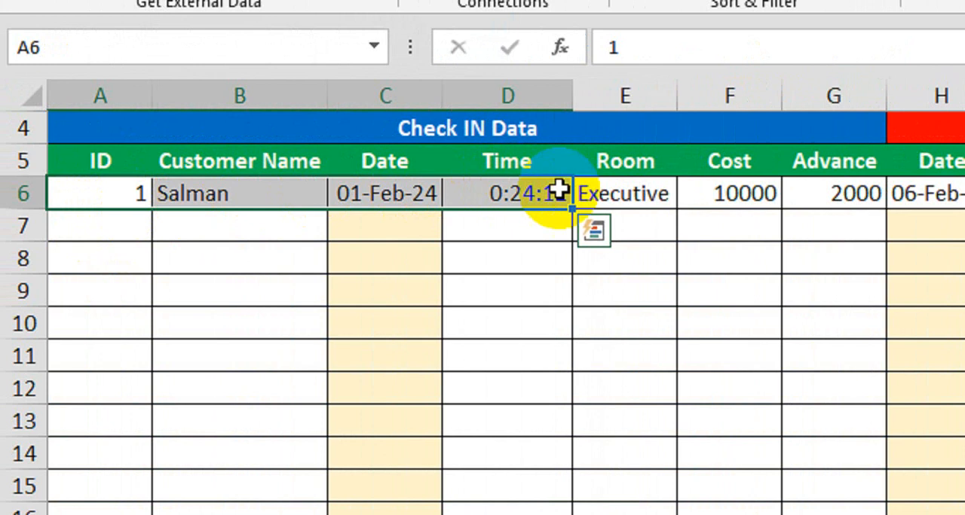
{"action": "left_click", "coordinate": [624, 190]}
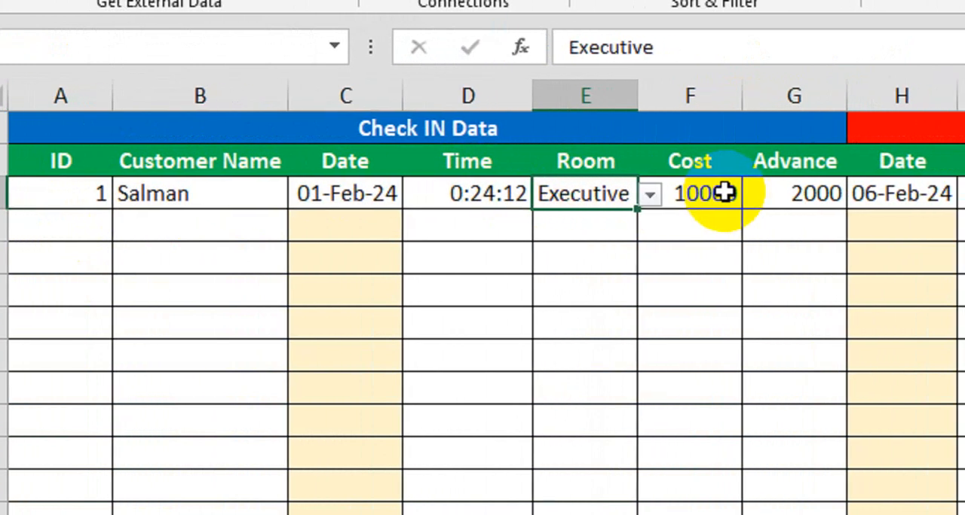
{"action": "left_click", "coordinate": [722, 194]}
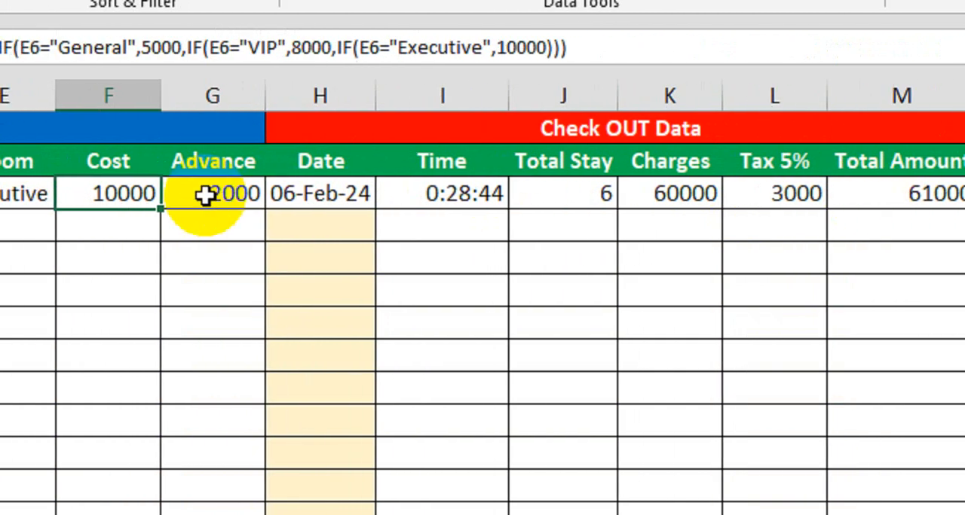
Change the Advance in cell G6 to 3000
{"action": "left_click", "coordinate": [697, 194]}
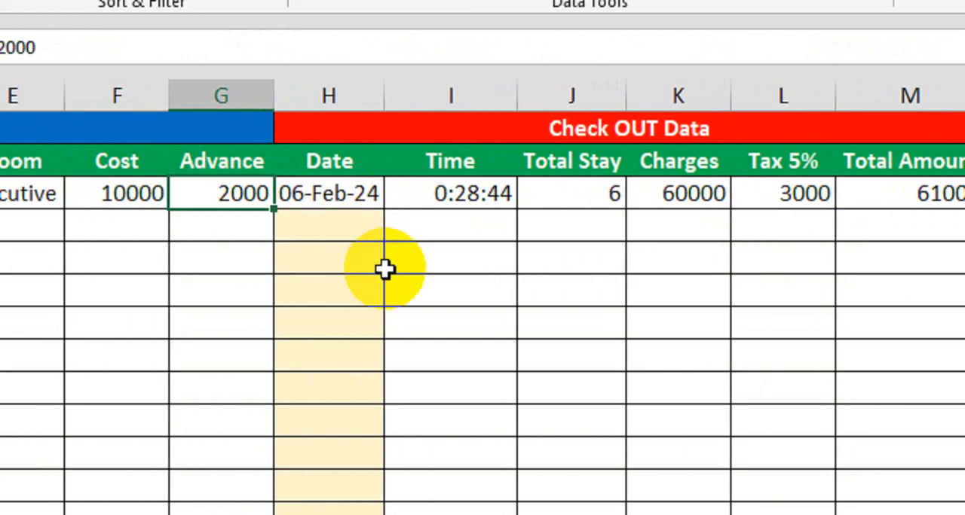
{"action": "type", "text": "3000"}
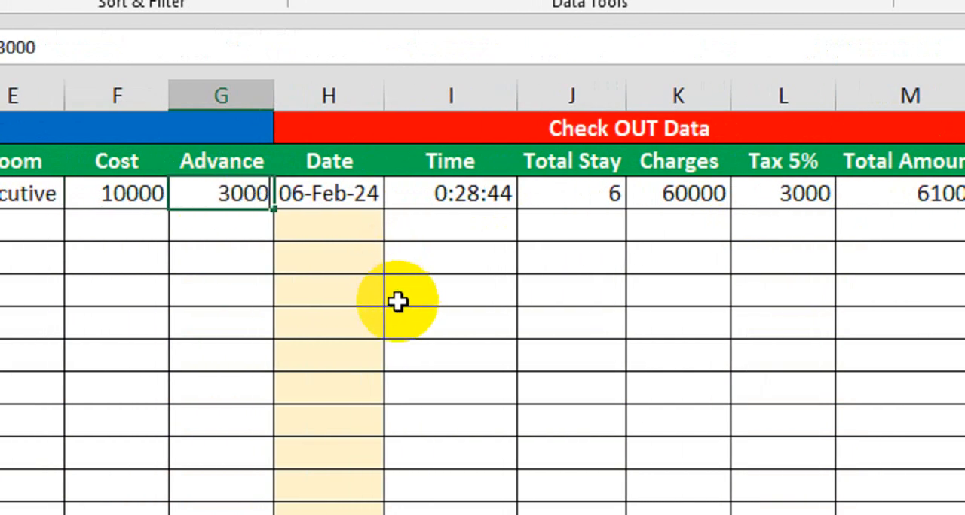
{"action": "key", "text": "Return"}
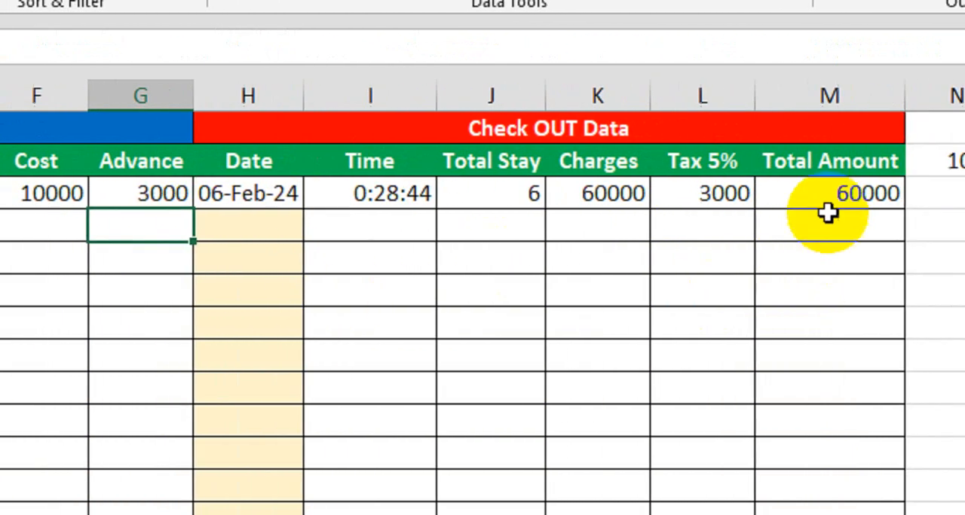